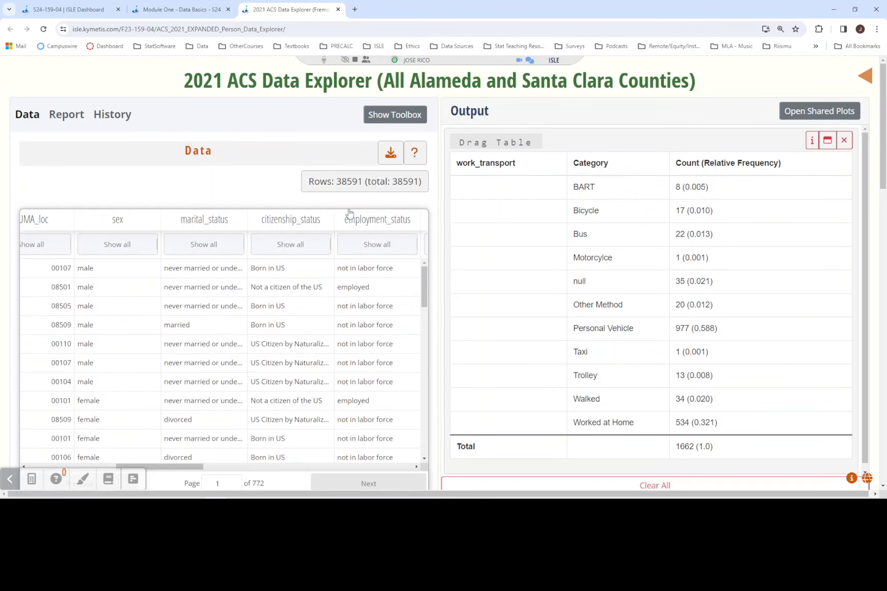
# - Open the transformation for renaming or combining categories from the data explorer's toolbox
pyautogui.click(349, 214)
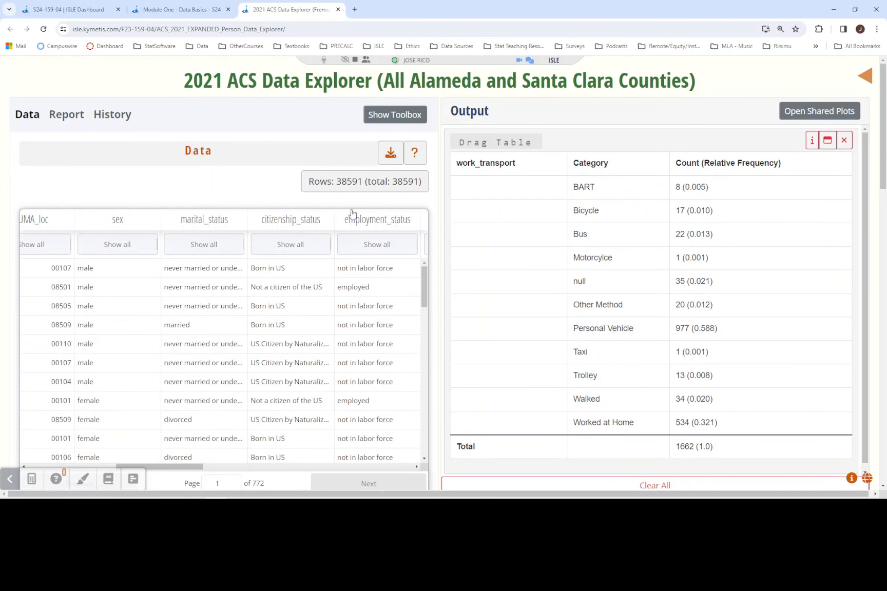
pyautogui.click(394, 115)
pyautogui.click(286, 171)
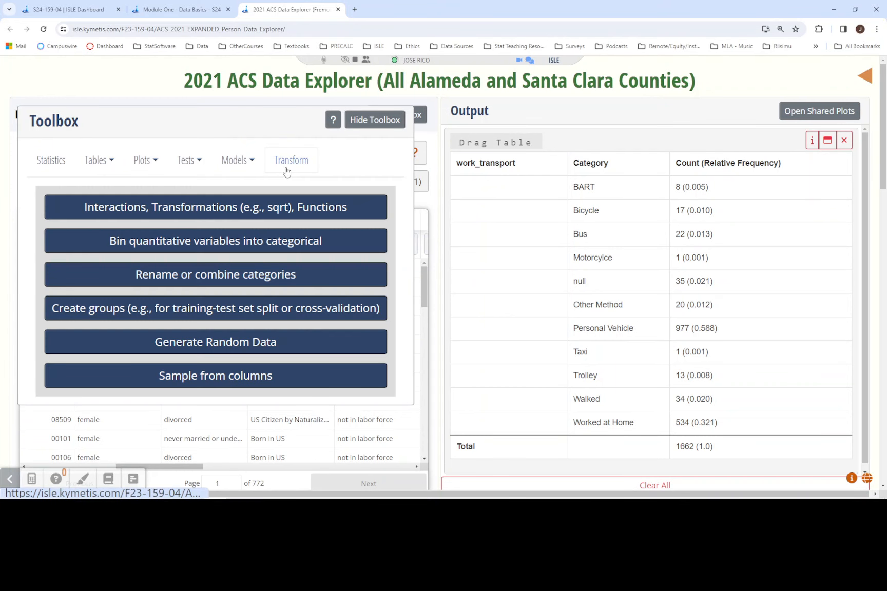
pyautogui.click(201, 277)
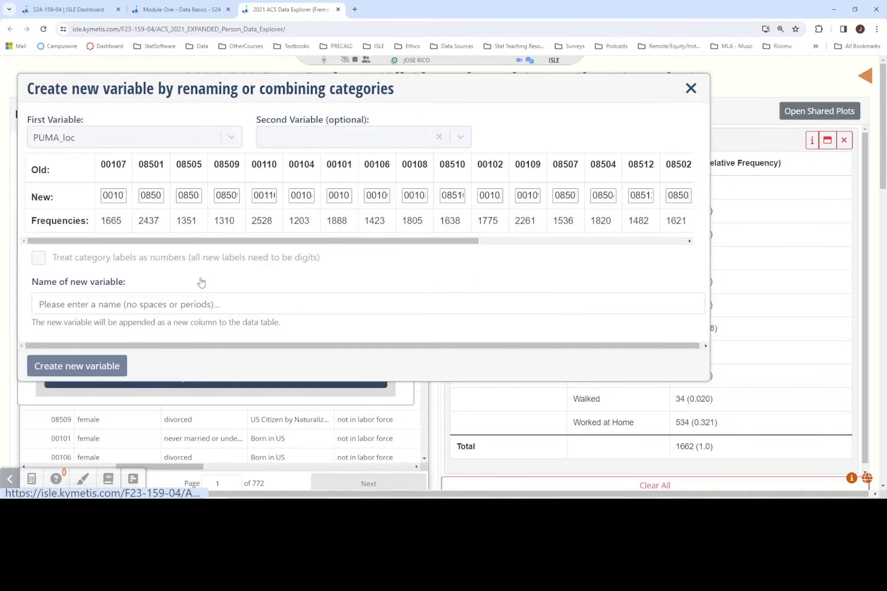
# - Check the Combine Categories instructions for the variable to recode and choose work_transport as the first variable
pyautogui.click(175, 11)
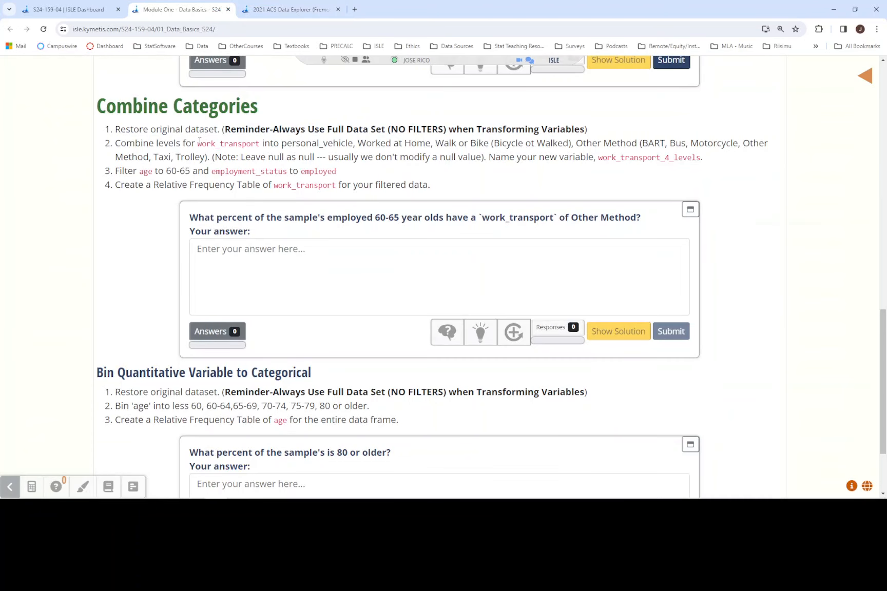
pyautogui.moveTo(200, 143); pyautogui.dragTo(262, 144)
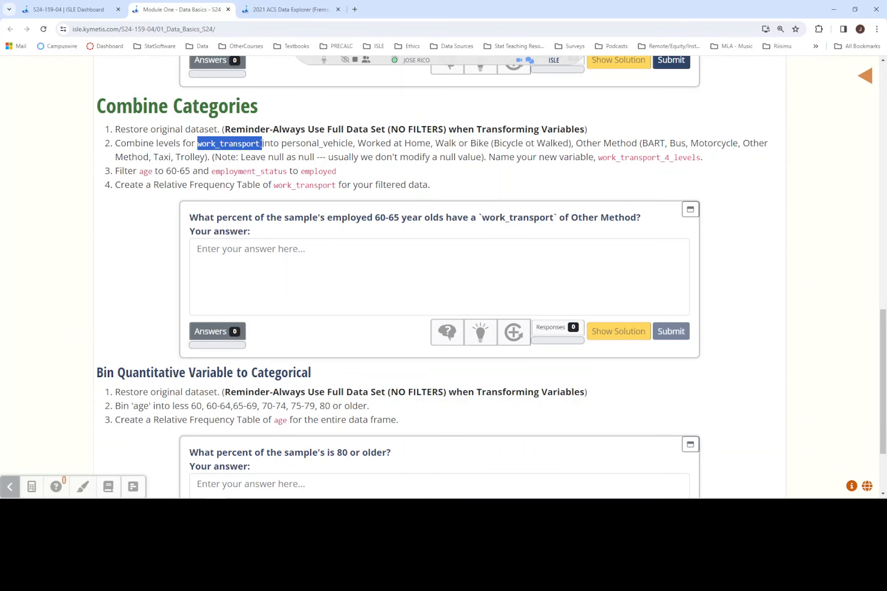
pyautogui.click(283, 146)
pyautogui.click(290, 8)
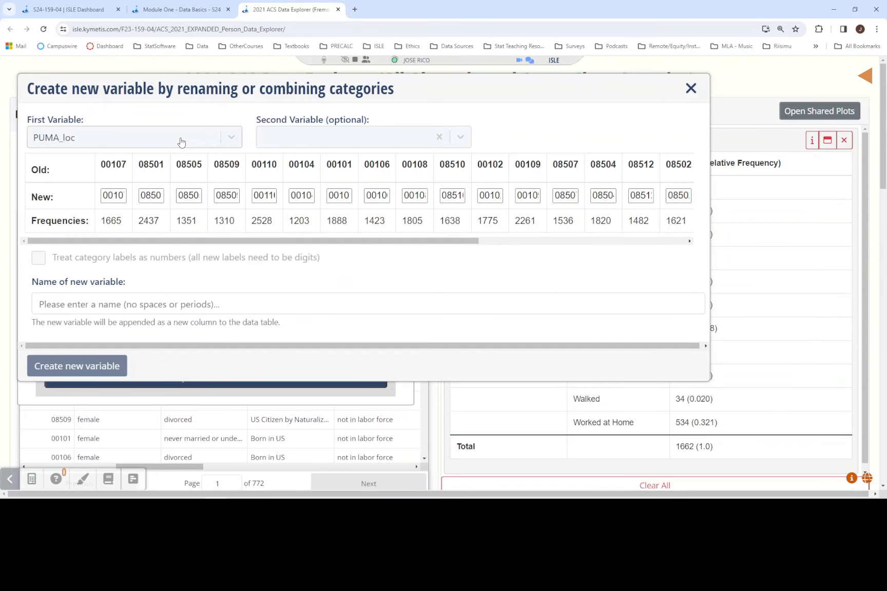
pyautogui.click(230, 144)
pyautogui.write('work')
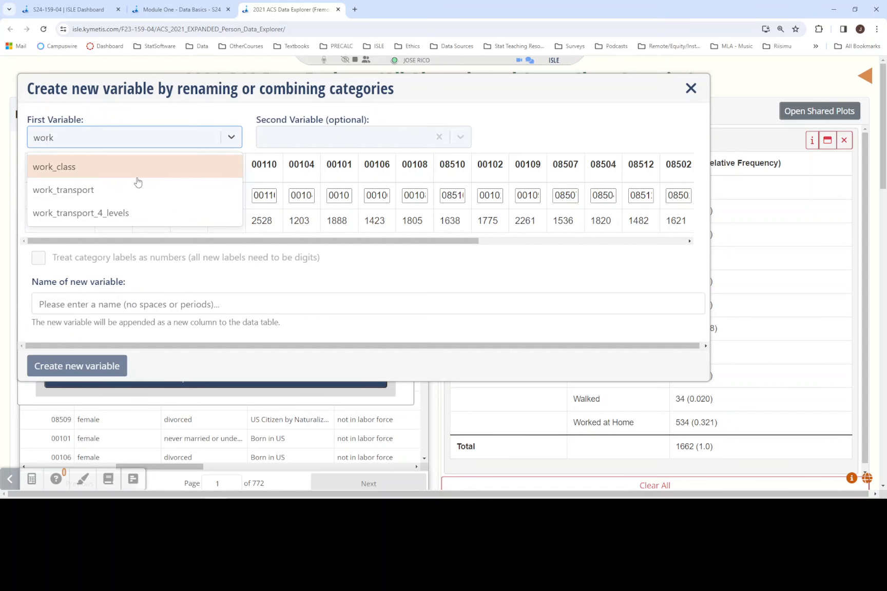
pyautogui.click(115, 190)
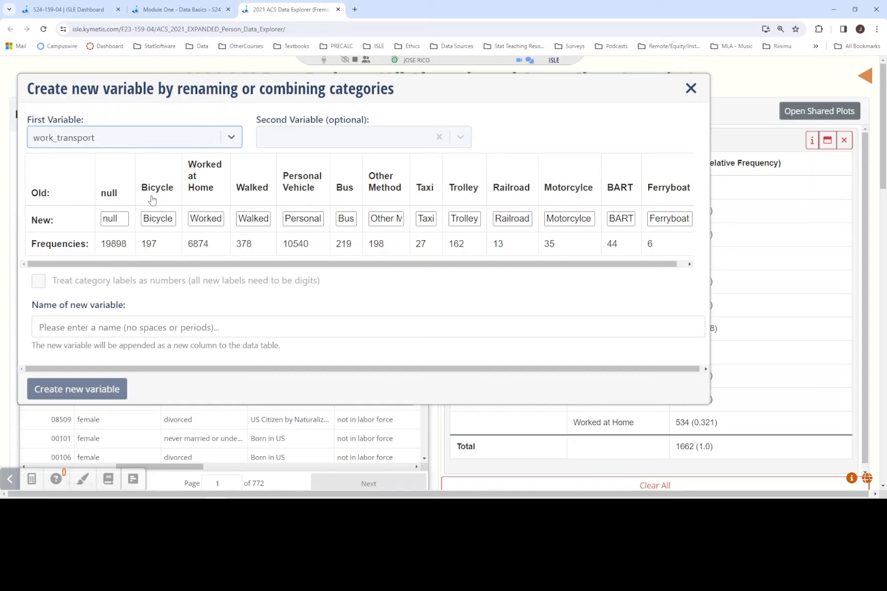
# - Review the required work_transport groupings in the Module One instructions and copy the label "Other Method"
pyautogui.click(186, 10)
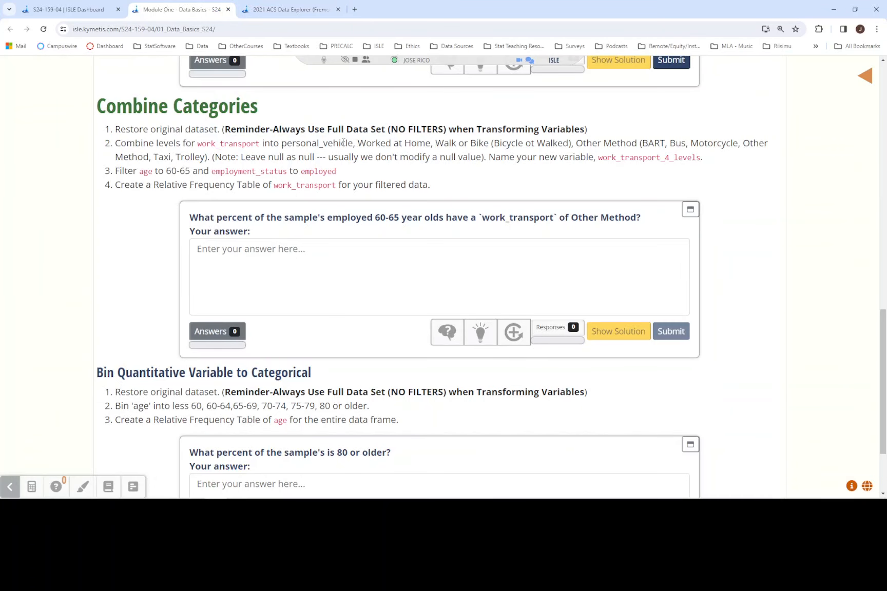
pyautogui.moveTo(281, 143); pyautogui.dragTo(491, 142)
pyautogui.click(365, 143)
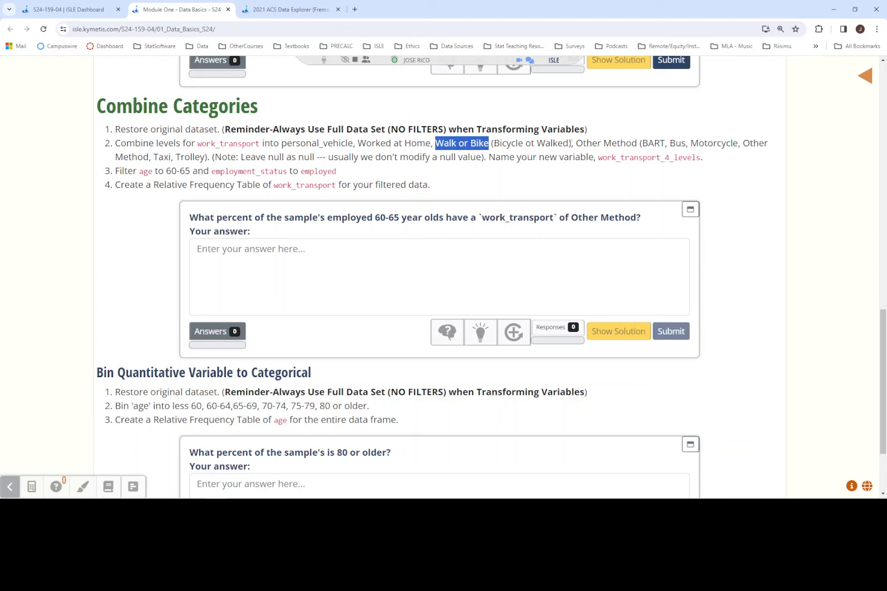
pyautogui.moveTo(571, 143); pyautogui.dragTo(468, 143)
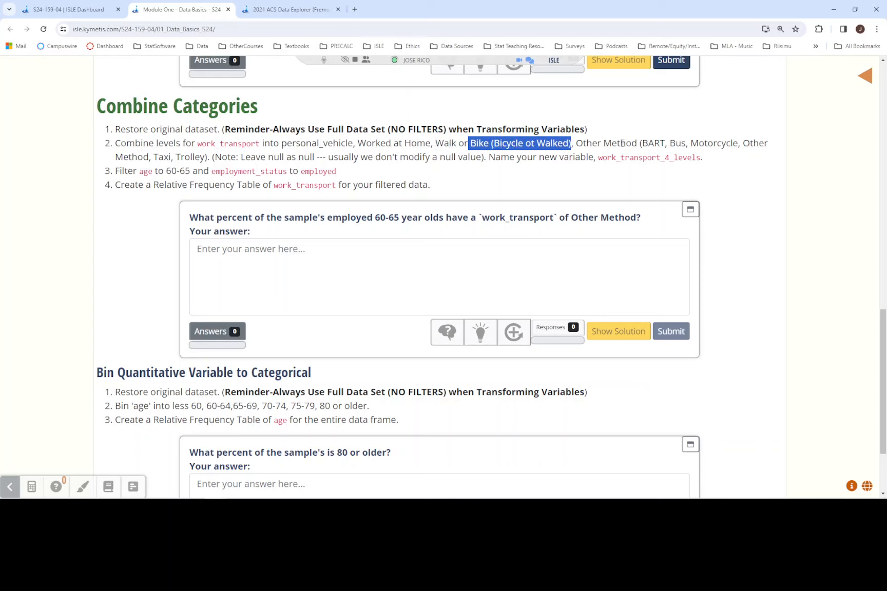
pyautogui.moveTo(644, 143); pyautogui.dragTo(205, 157)
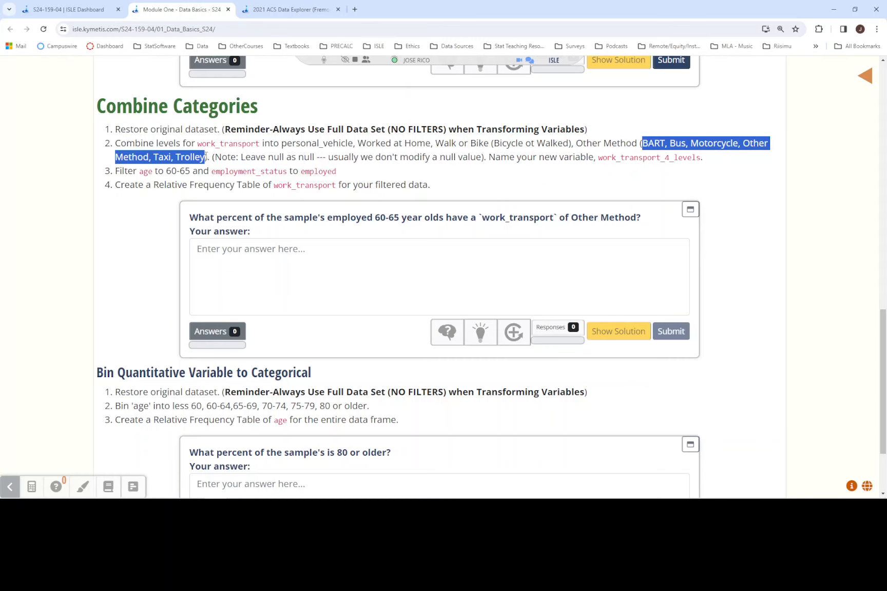
pyautogui.moveTo(575, 144); pyautogui.dragTo(637, 144)
pyautogui.hotkey('ctrl', 'c')
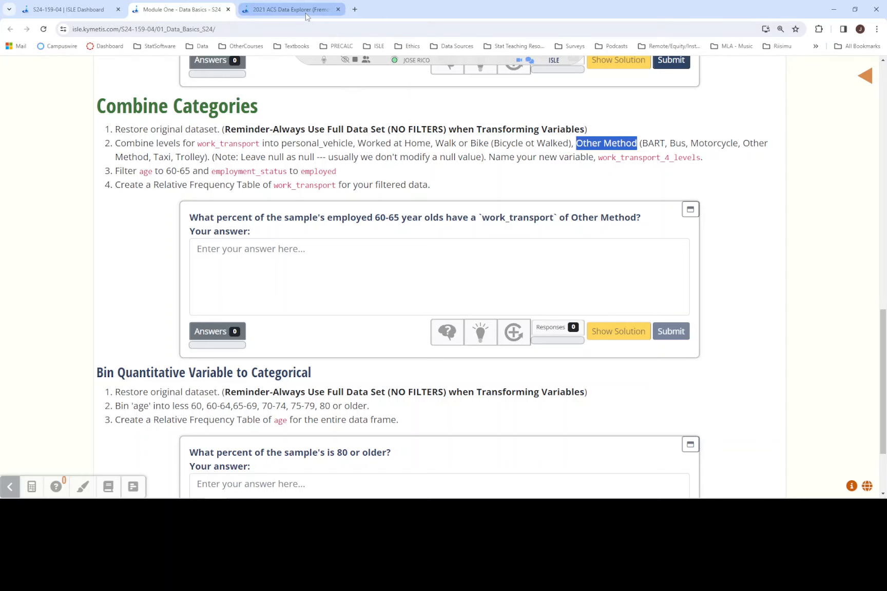
pyautogui.click(287, 9)
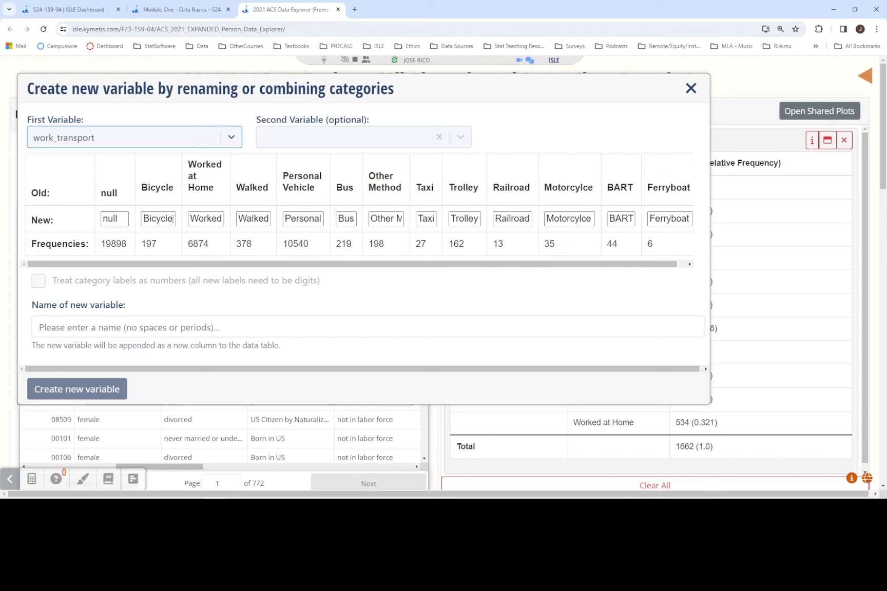
# - Relabel the Bus, Taxi and Trolley categories as "Other Method"
pyautogui.doubleClick(341, 219)
pyautogui.press('BackSpace')
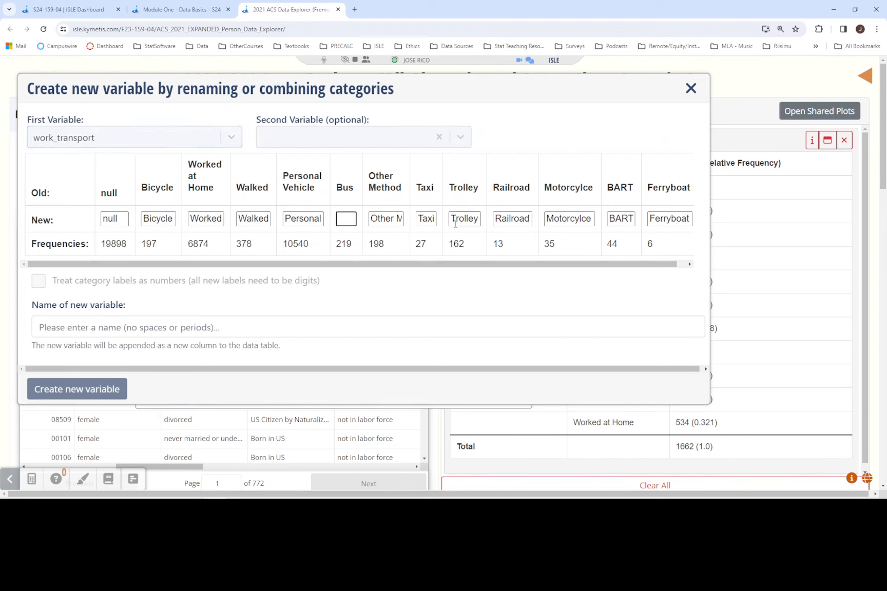
pyautogui.hotkey('ctrl', 'v')
pyautogui.doubleClick(418, 218)
pyautogui.press('BackSpace')
pyautogui.hotkey('ctrl', 'v')
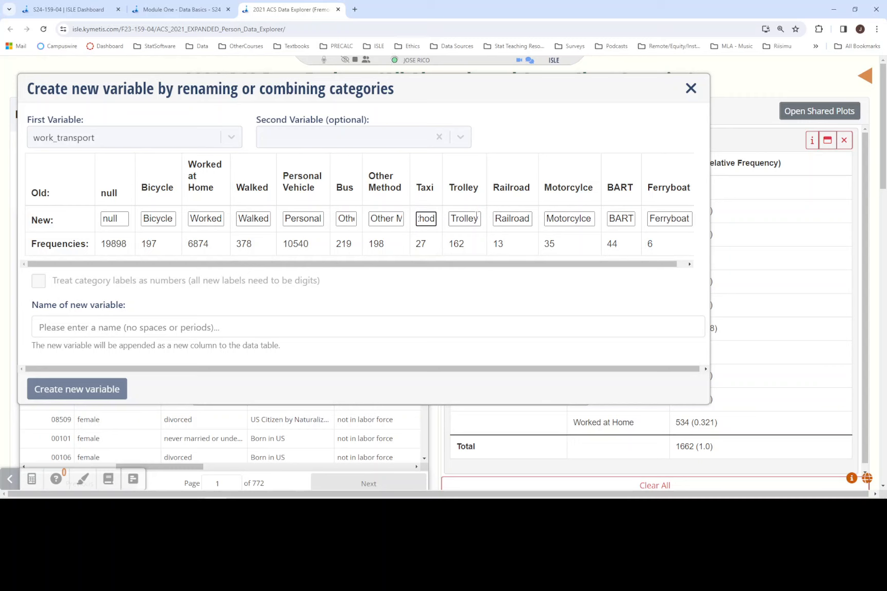
pyautogui.click(475, 218)
pyautogui.doubleClick(475, 218)
pyautogui.hotkey('ctrl', 'v')
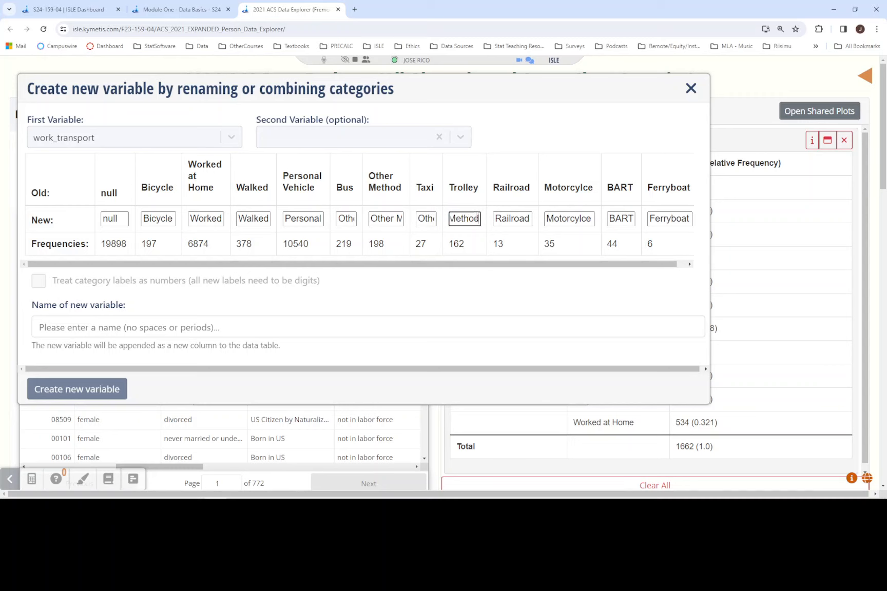
# - Relabel the Railroad, Motorcycle, BART and Ferryboat categories as "Other Method"
pyautogui.click(518, 217)
pyautogui.doubleClick(517, 217)
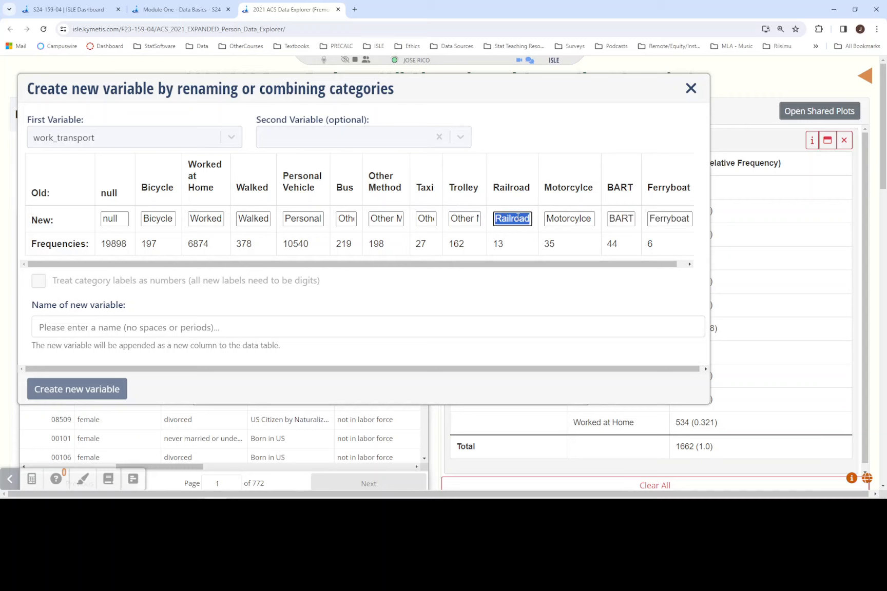
pyautogui.hotkey('ctrl', 'v')
pyautogui.click(549, 217)
pyautogui.doubleClick(548, 217)
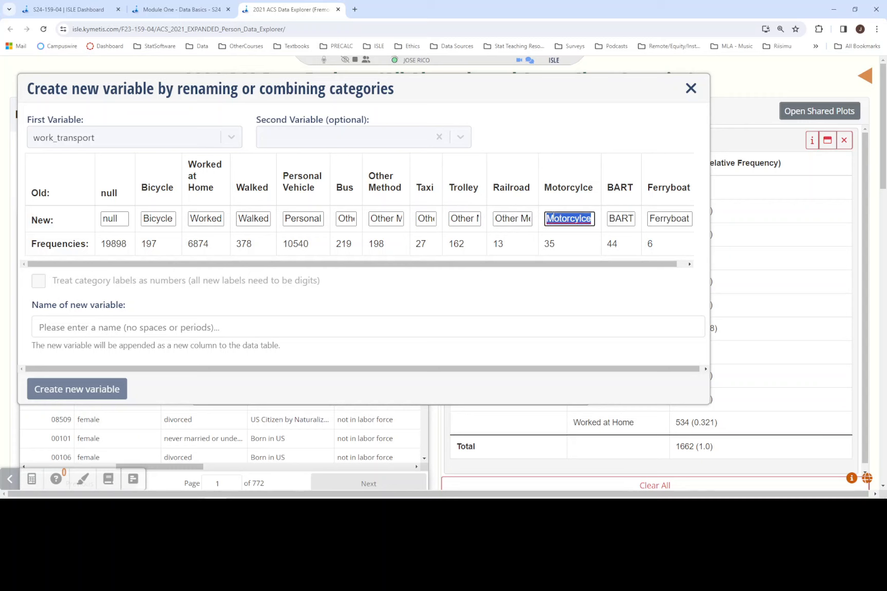
pyautogui.hotkey('ctrl', 'v')
pyautogui.click(613, 218)
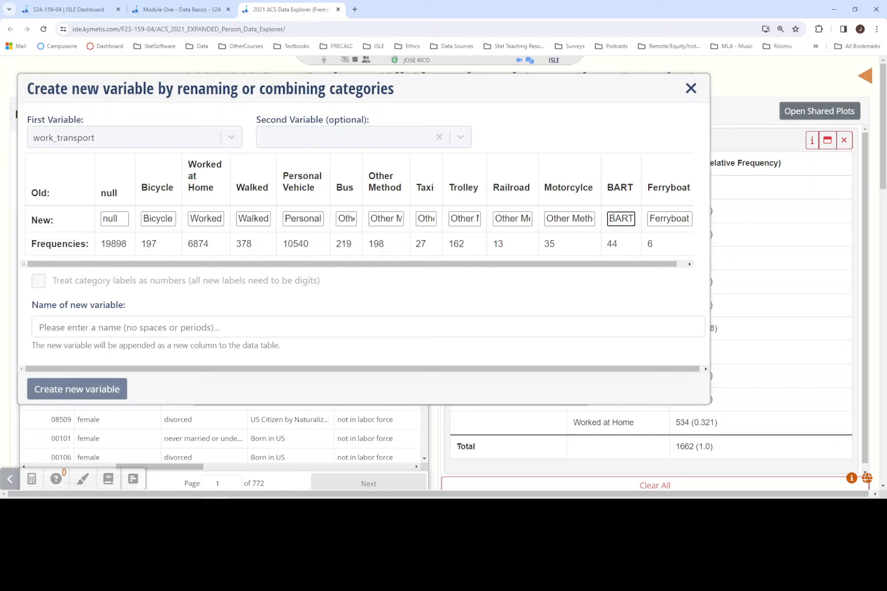
pyautogui.doubleClick(612, 218)
pyautogui.hotkey('ctrl', 'v')
pyautogui.click(667, 219)
pyautogui.doubleClick(668, 217)
pyautogui.hotkey('ctrl', 'v')
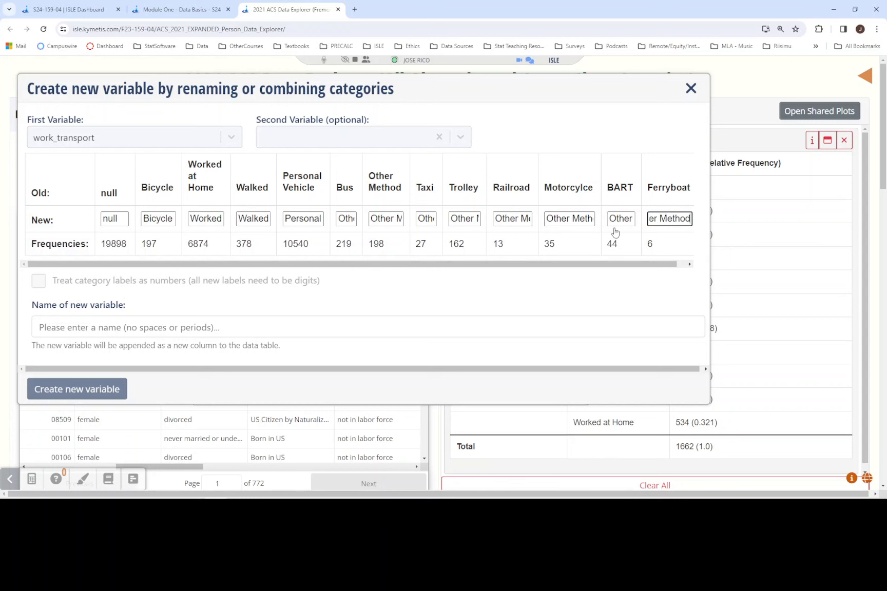
# - Examine the old and new labels of all work_transport categories at a smaller page zoom, then restore the zoom
pyautogui.hotkey('ctrl', '-')
pyautogui.hotkey('ctrl', '-')
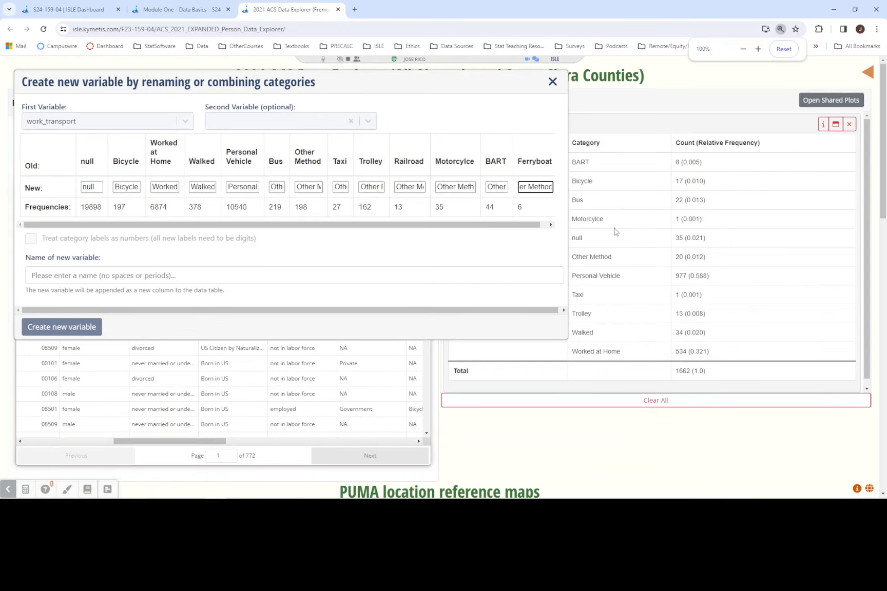
pyautogui.hotkey('ctrl', '-')
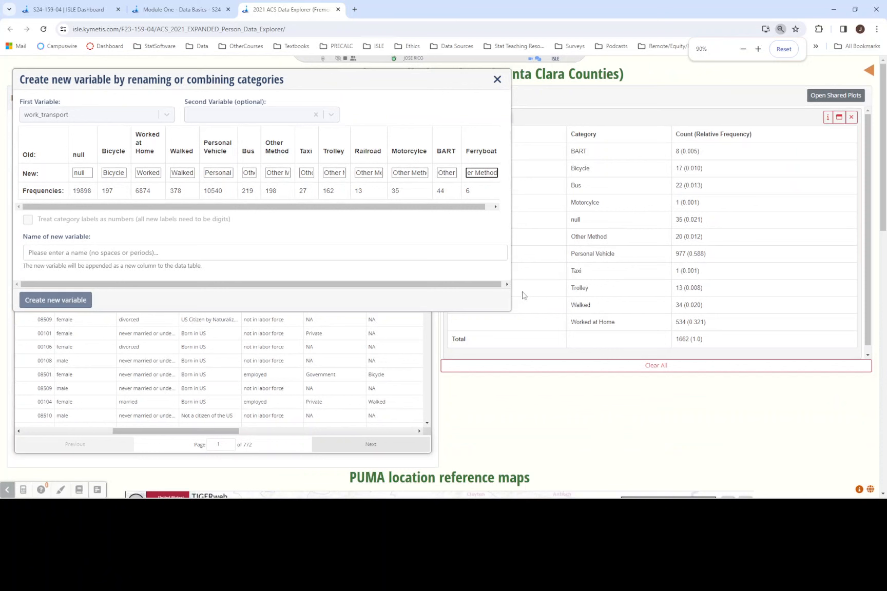
pyautogui.hotkey('ctrl', '-')
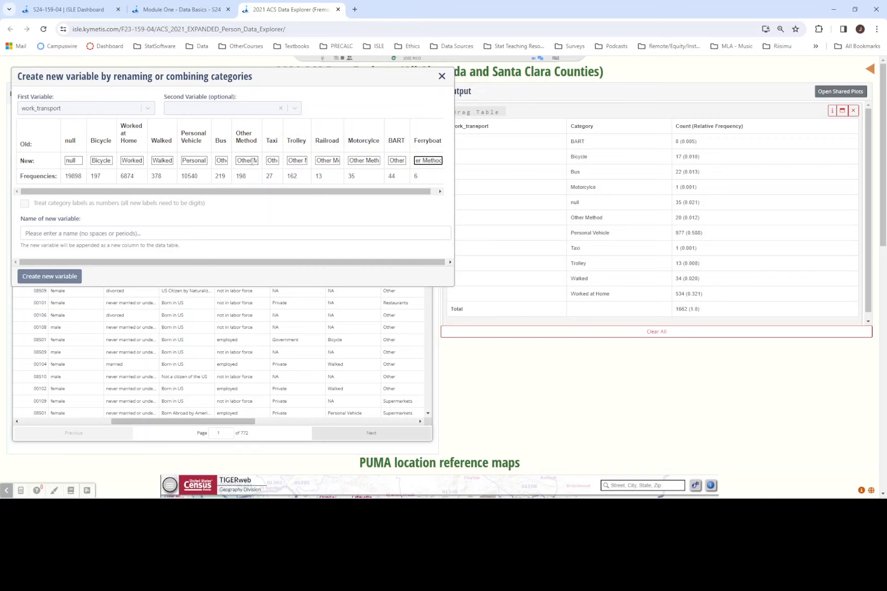
pyautogui.hotkey('ctrl', '+')
pyautogui.hotkey('ctrl', '+')
pyautogui.hotkey('ctrl', '+')
pyautogui.hotkey('ctrl', '+')
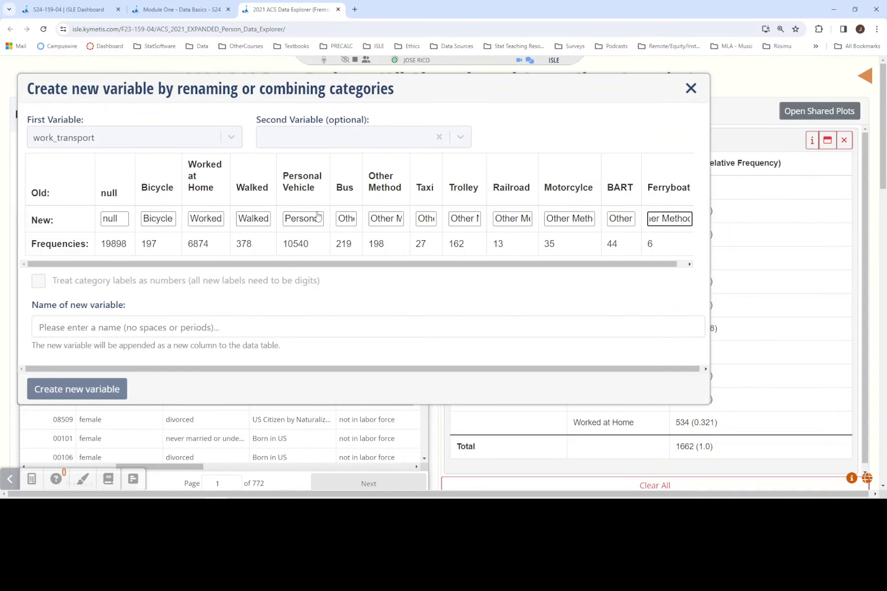
# - Relabel the Walked and Bicycle categories as "Bike or Walk"
pyautogui.doubleClick(265, 219)
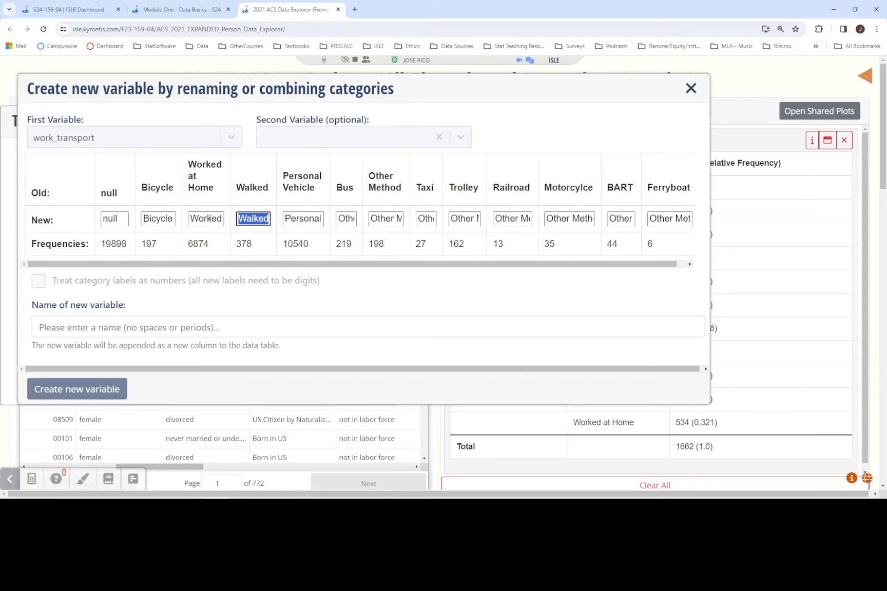
pyautogui.write('Bike or')
pyautogui.write(' Walk')
pyautogui.hotkey('ctrl', 'a')
pyautogui.hotkey('ctrl', 'c')
pyautogui.doubleClick(158, 219)
pyautogui.hotkey('ctrl', 'v')
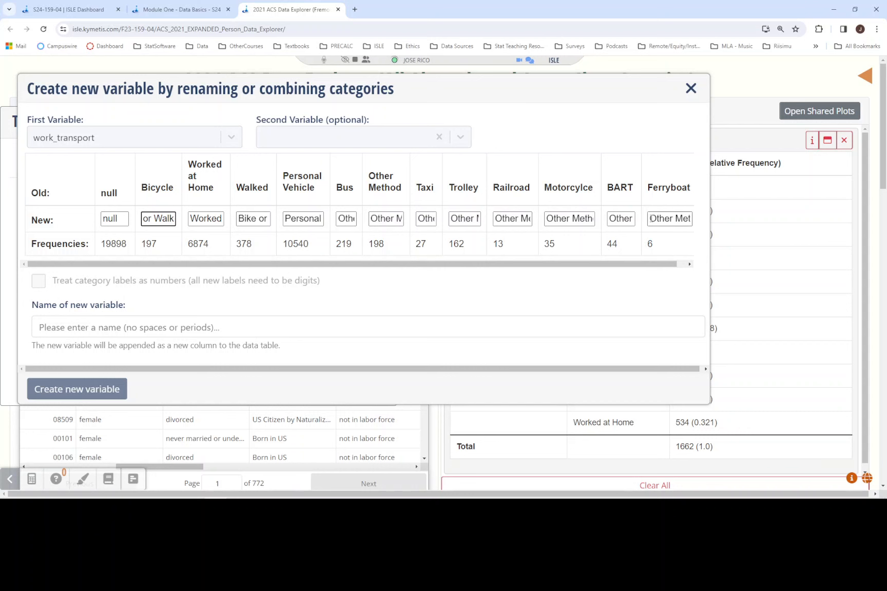
# - Copy work_transport_4_levels from the Module One instructions and use it as the new variable's name, without a leading space
pyautogui.click(177, 8)
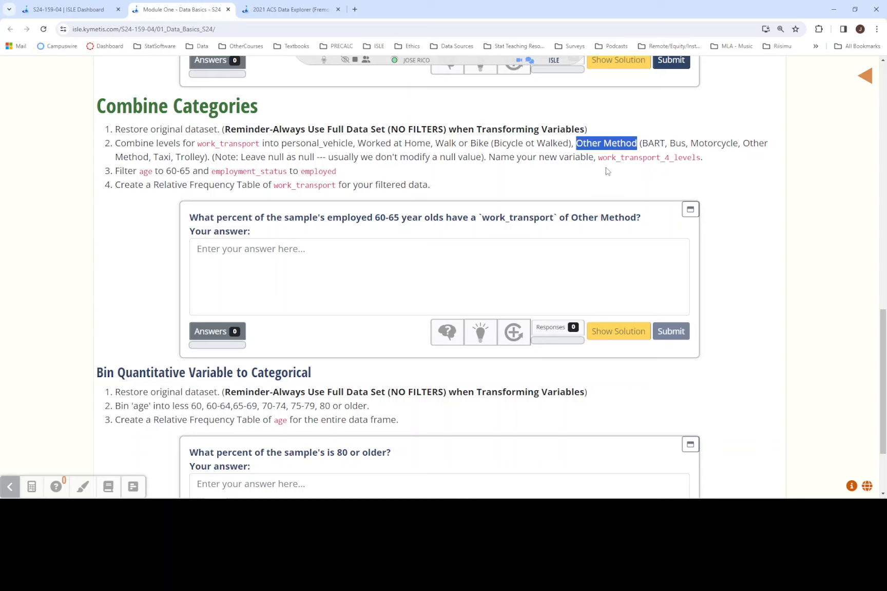
pyautogui.moveTo(596, 156); pyautogui.dragTo(702, 158)
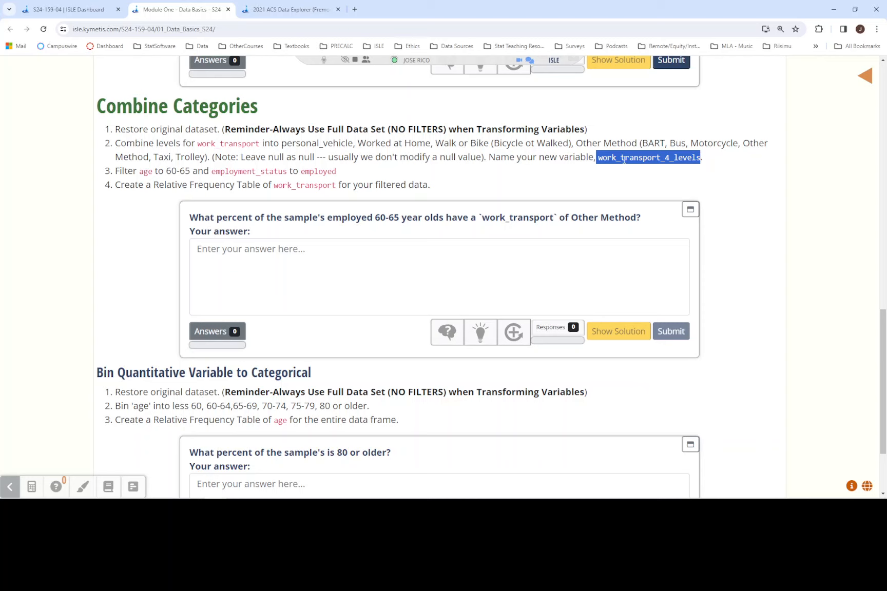
pyautogui.click(601, 158)
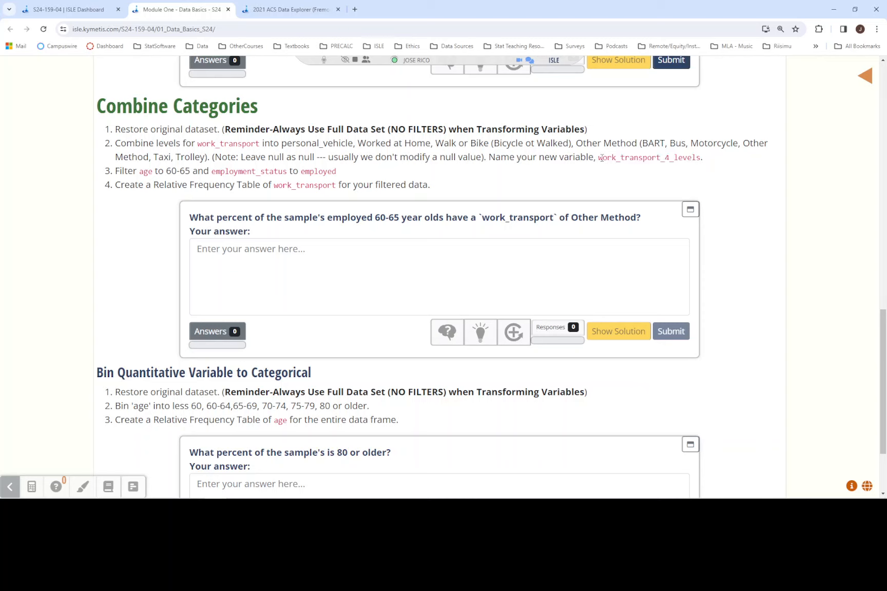
pyautogui.moveTo(601, 158); pyautogui.dragTo(701, 159)
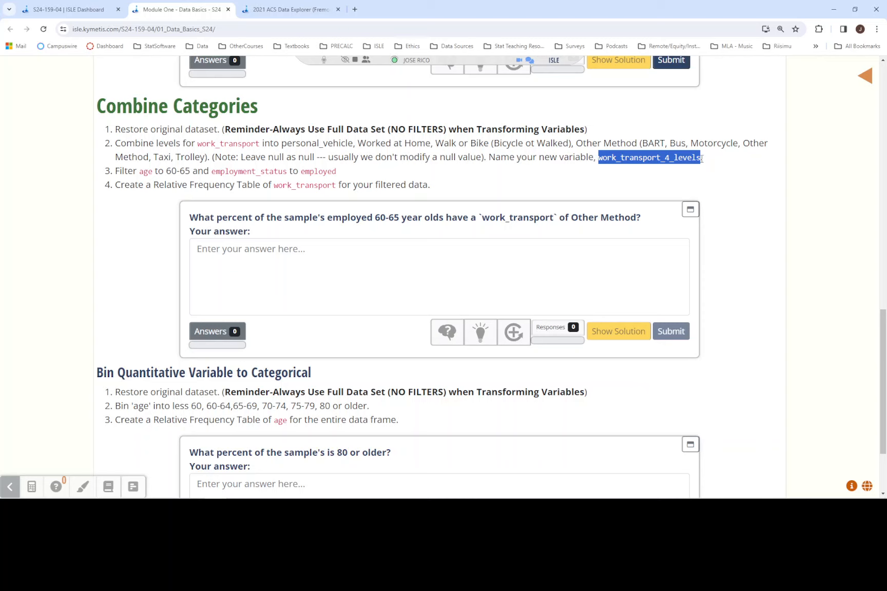
pyautogui.click(317, 13)
pyautogui.click(121, 323)
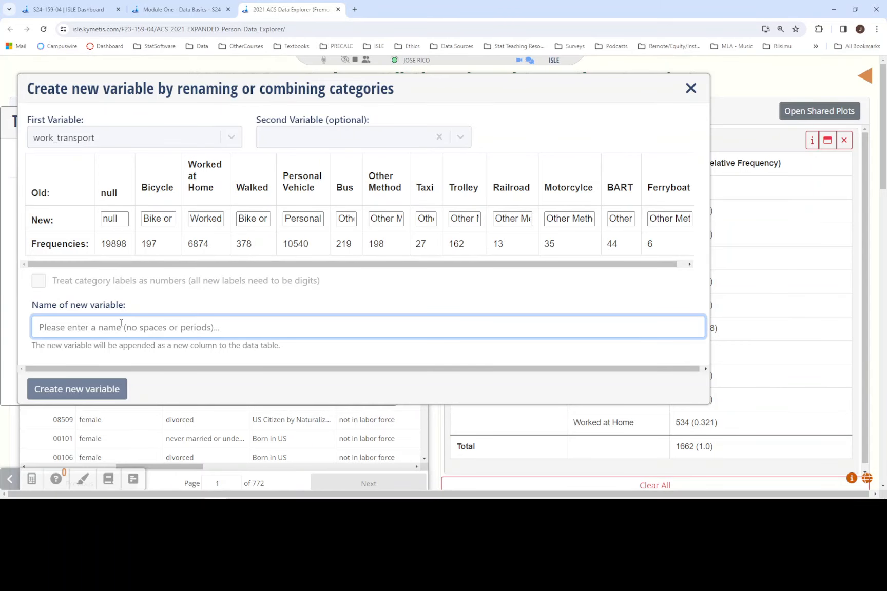
pyautogui.hotkey('ctrl', 'v')
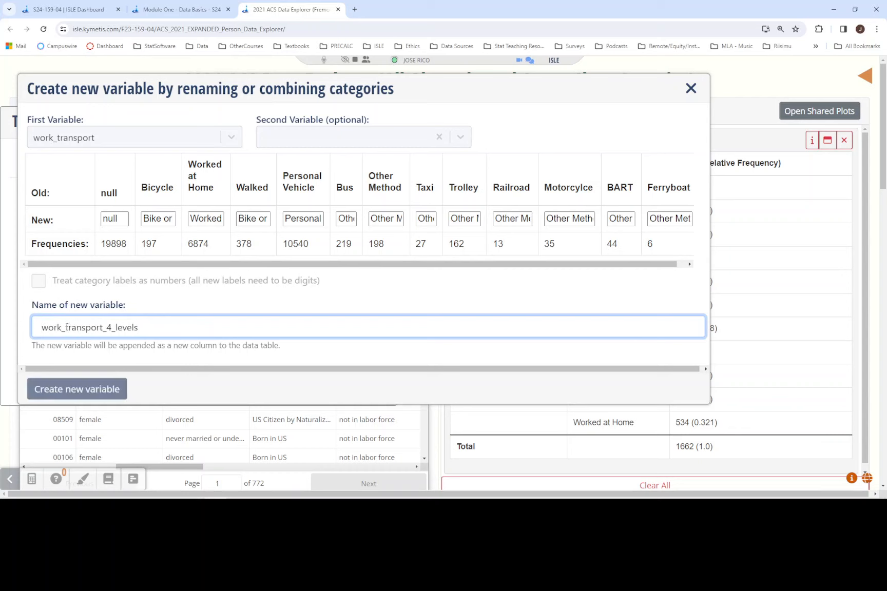
pyautogui.press('BackSpace')
pyautogui.press('BackSpace')
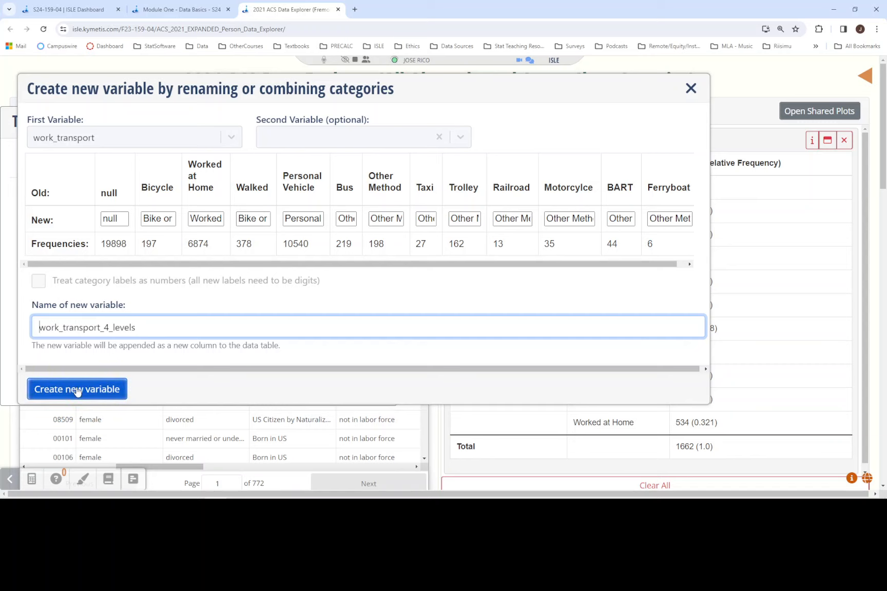
# - Clear the new variable's name and enter it again as work_transport_4_levels
pyautogui.moveTo(147, 327); pyautogui.dragTo(10, 332)
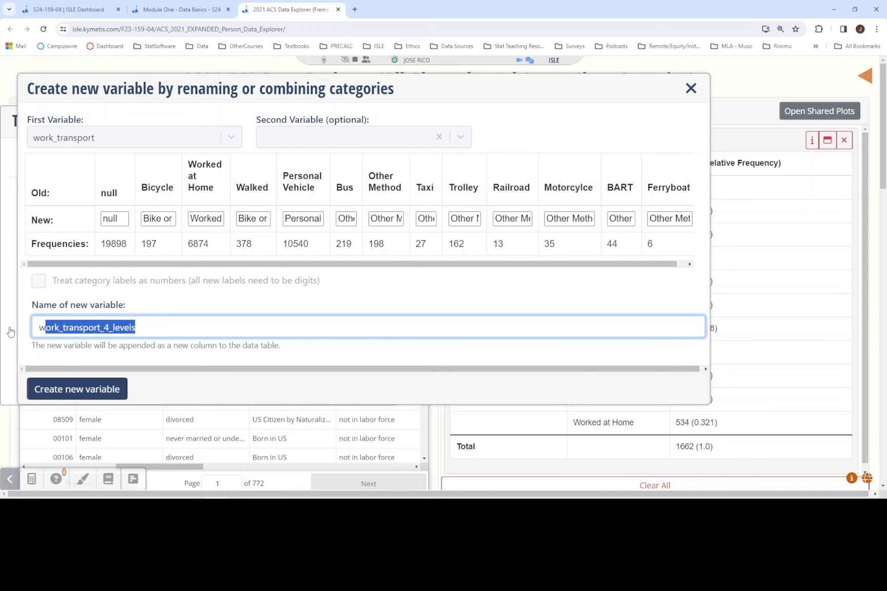
pyautogui.press('BackSpace')
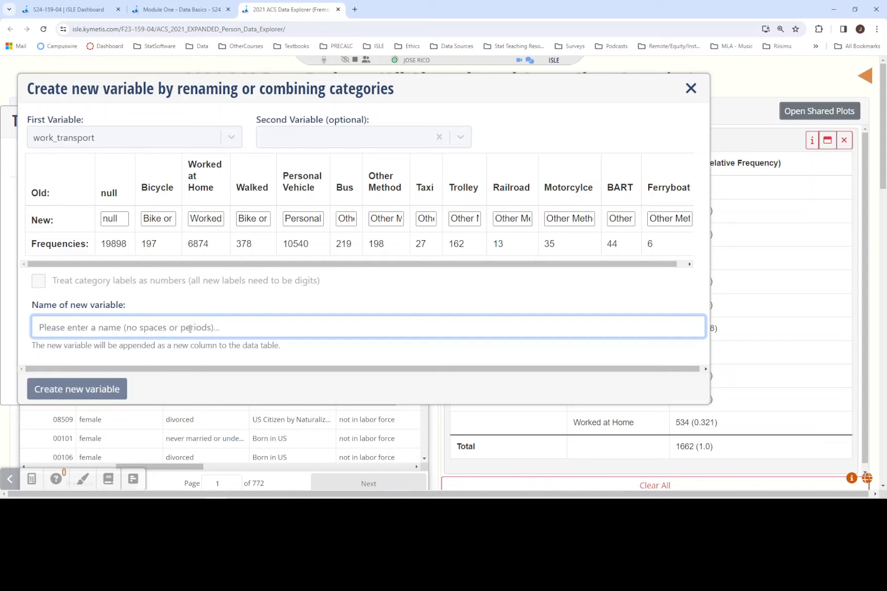
pyautogui.hotkey('ctrl', 'v')
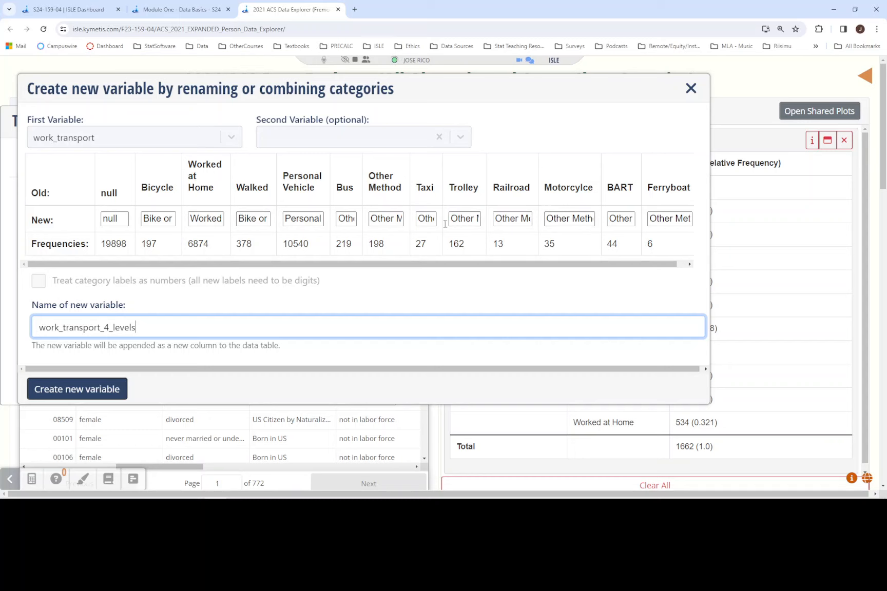
# - Correct the new label of the Other Method category so it reads exactly "Other Method"
pyautogui.click(373, 218)
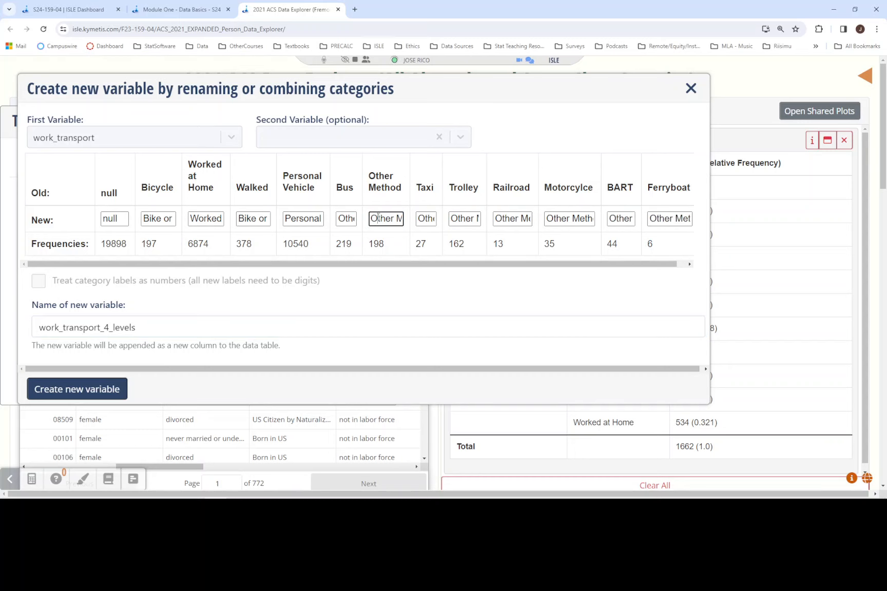
pyautogui.press('Right')
pyautogui.press('Right')
pyautogui.press('Right')
pyautogui.press('Right')
pyautogui.press('Right')
pyautogui.press('Right')
pyautogui.press('Right')
pyautogui.write('o')
pyautogui.write('e')
pyautogui.press('Home')
pyautogui.press('Delete')
pyautogui.write('O')
pyautogui.click(371, 219)
pyautogui.press('BackSpace')
# - Correct the Bus category's new label to "Other Method" without a trailing space, and create the new variable
pyautogui.click(340, 218)
pyautogui.press('Right')
pyautogui.press('Right')
pyautogui.press('Right')
pyautogui.press('Right')
pyautogui.press('Right')
pyautogui.press('Right')
pyautogui.press('Right')
pyautogui.press('Right')
pyautogui.press('Right')
pyautogui.press('Right')
pyautogui.press('Right')
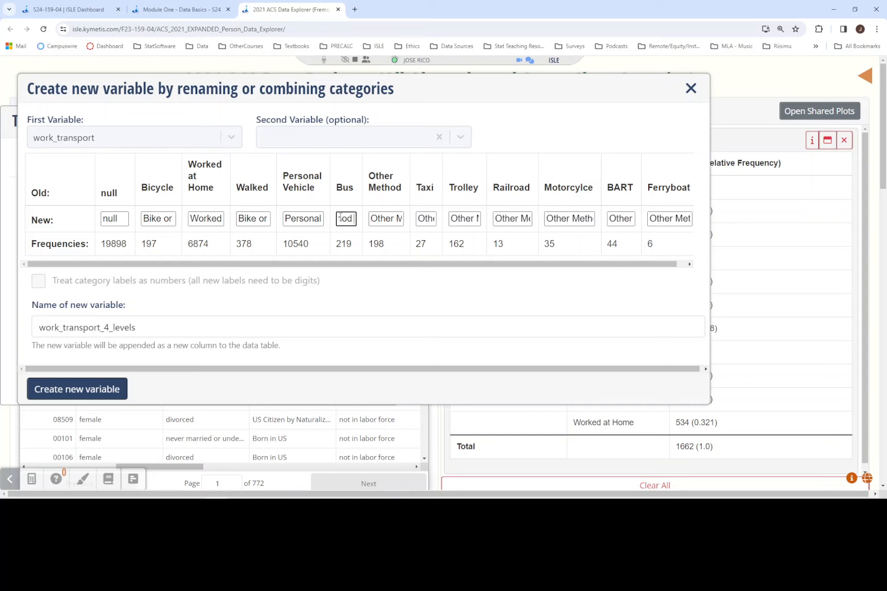
pyautogui.press('BackSpace')
pyautogui.press('Tab')
pyautogui.hotkey('ctrl', 'c')
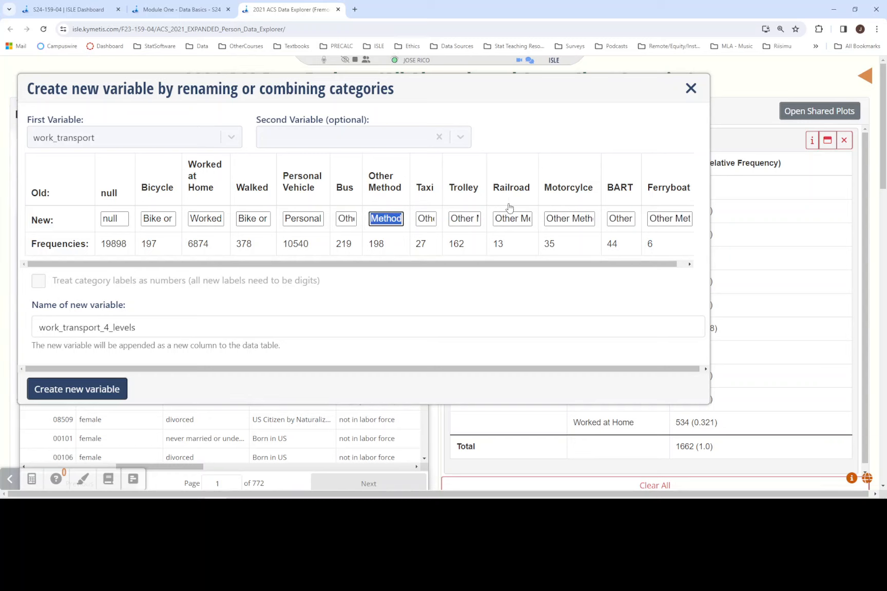
pyautogui.click(338, 218)
pyautogui.doubleClick(338, 218)
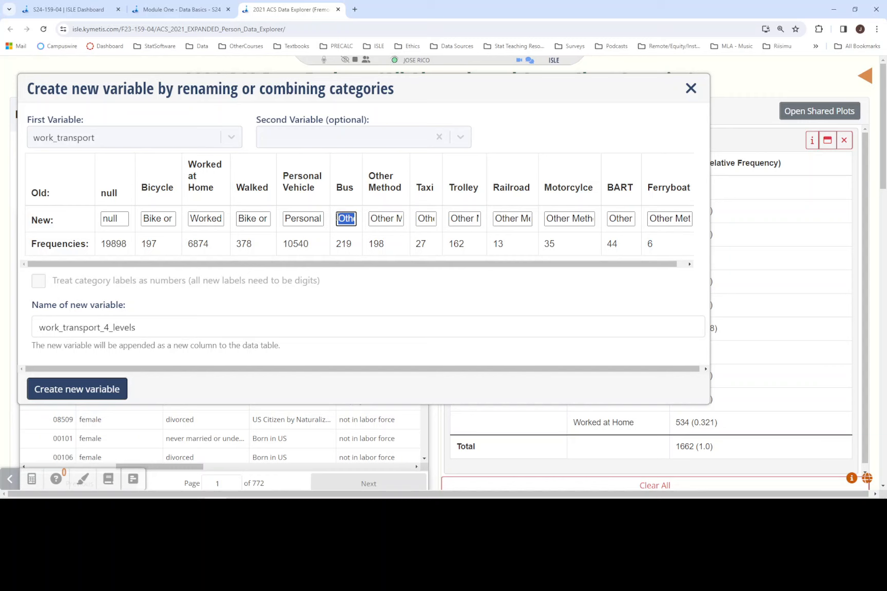
pyautogui.hotkey('ctrl', 'v')
pyautogui.click(92, 390)
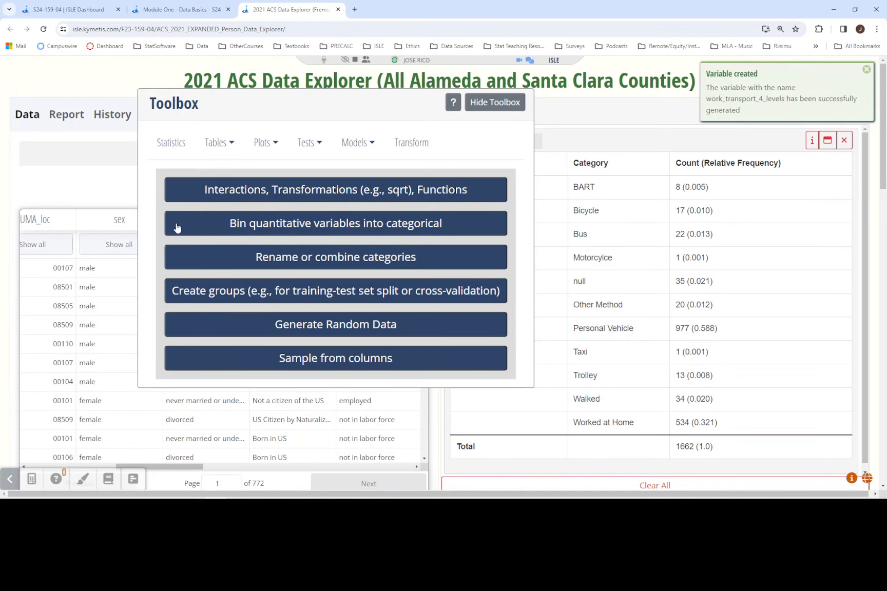
# - Following the Module One instructions, filter employment_status to employed in the ACS Data Explorer and create the filtered dataset
pyautogui.click(174, 9)
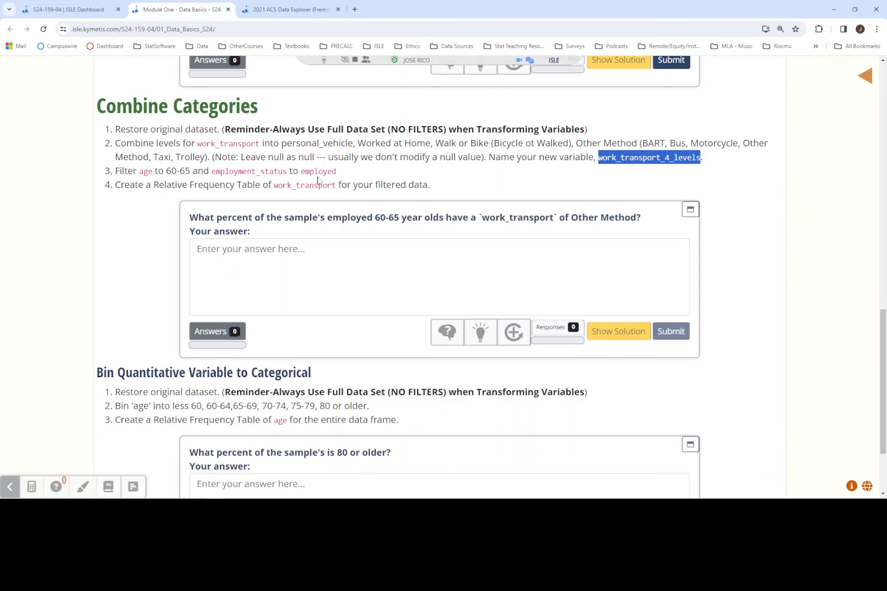
pyautogui.click(290, 10)
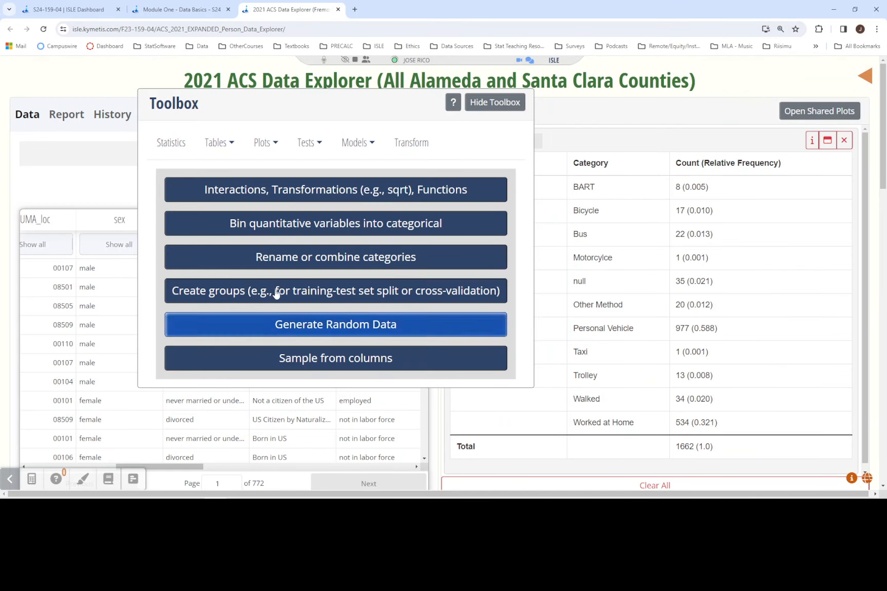
pyautogui.click(486, 107)
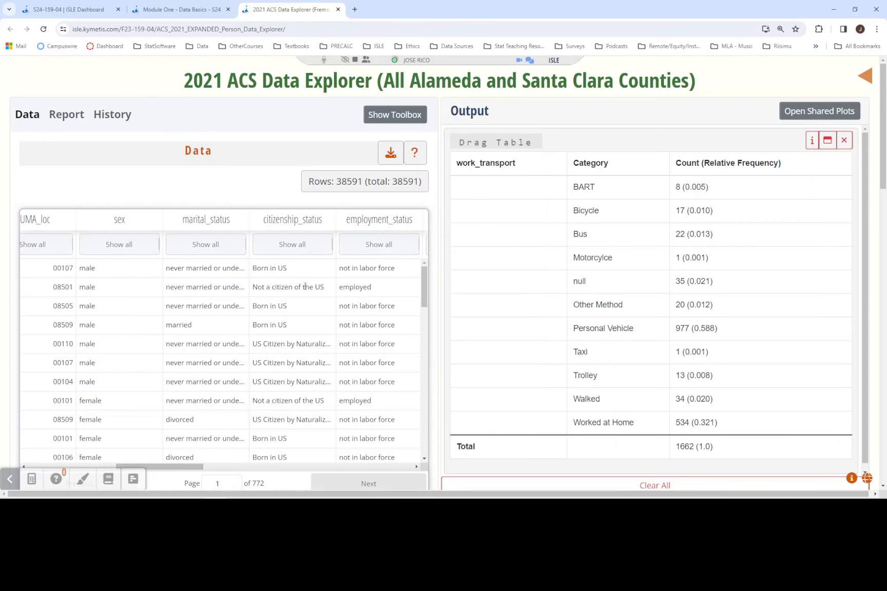
pyautogui.click(365, 244)
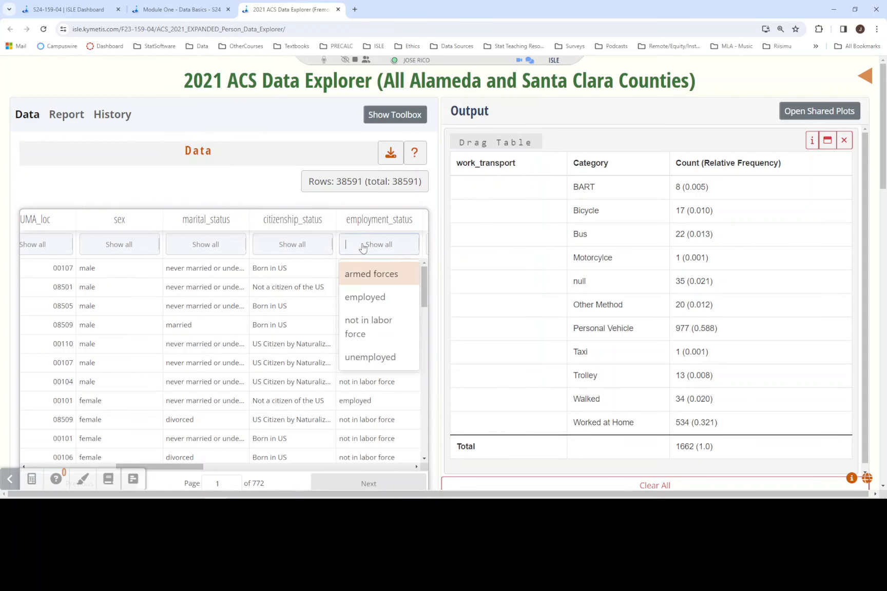
pyautogui.click(366, 295)
pyautogui.click(75, 209)
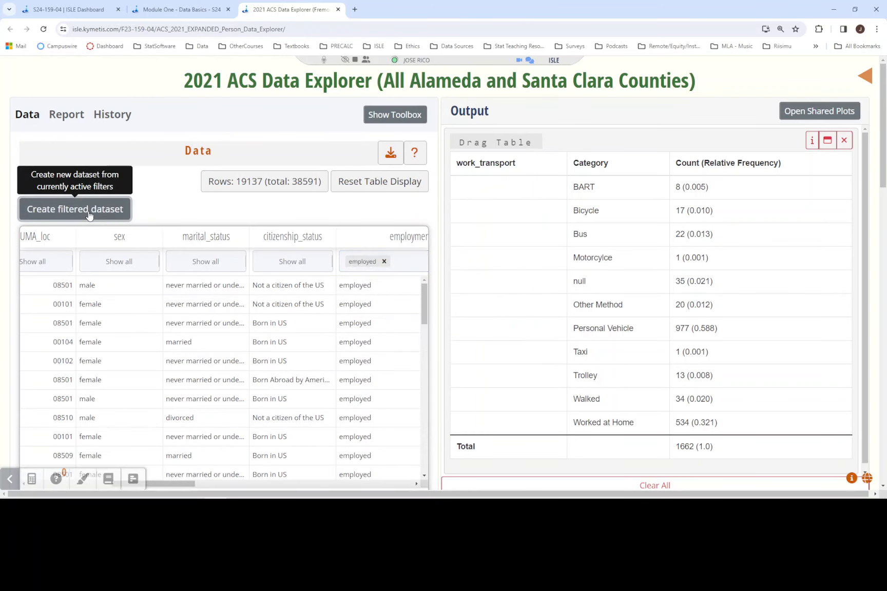
# - Restrict age to 60–65, applying the minimum first and the maximum second, and create a filtered dataset after each
pyautogui.click(10, 479)
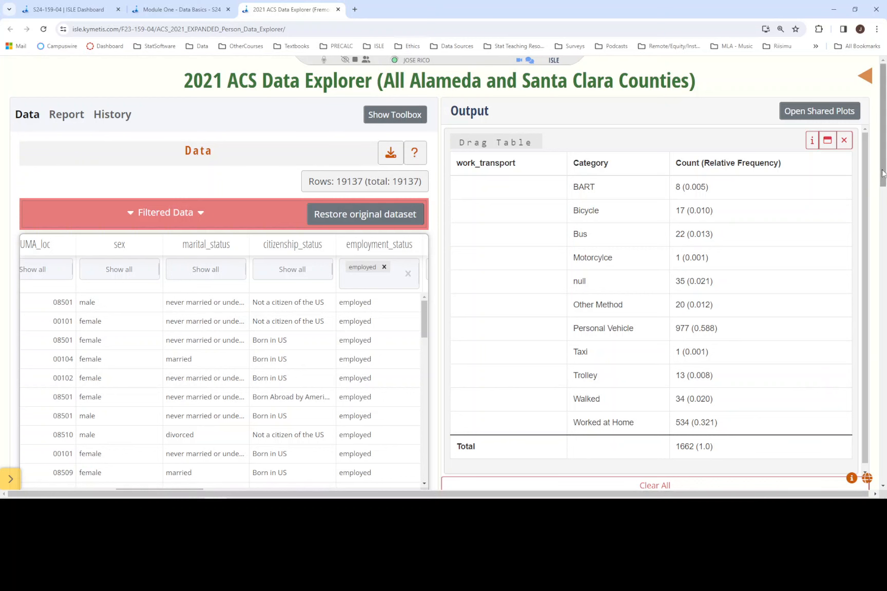
pyautogui.scroll(-2, 882, 173)
pyautogui.moveTo(135, 399); pyautogui.dragTo(39, 398)
pyautogui.moveTo(63, 174); pyautogui.dragTo(96, 176)
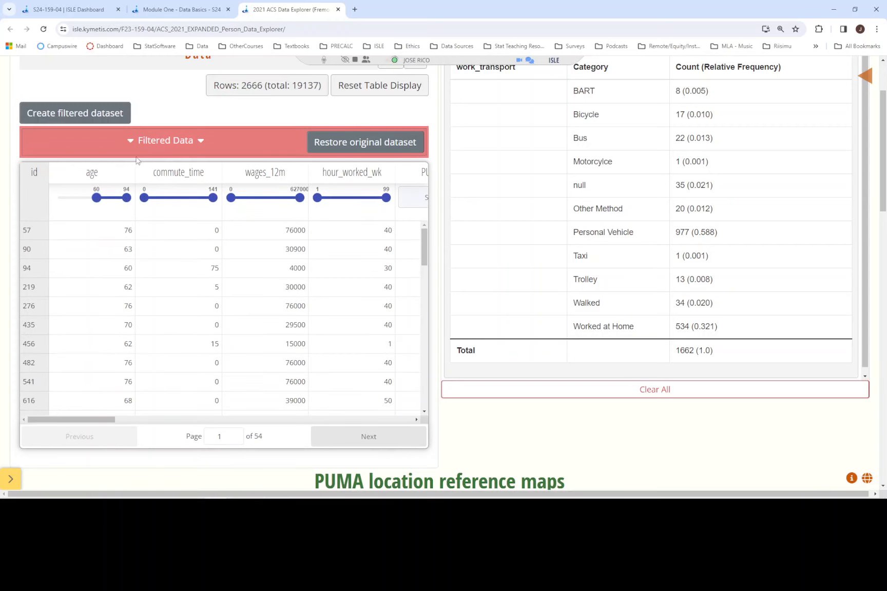
pyautogui.click(75, 113)
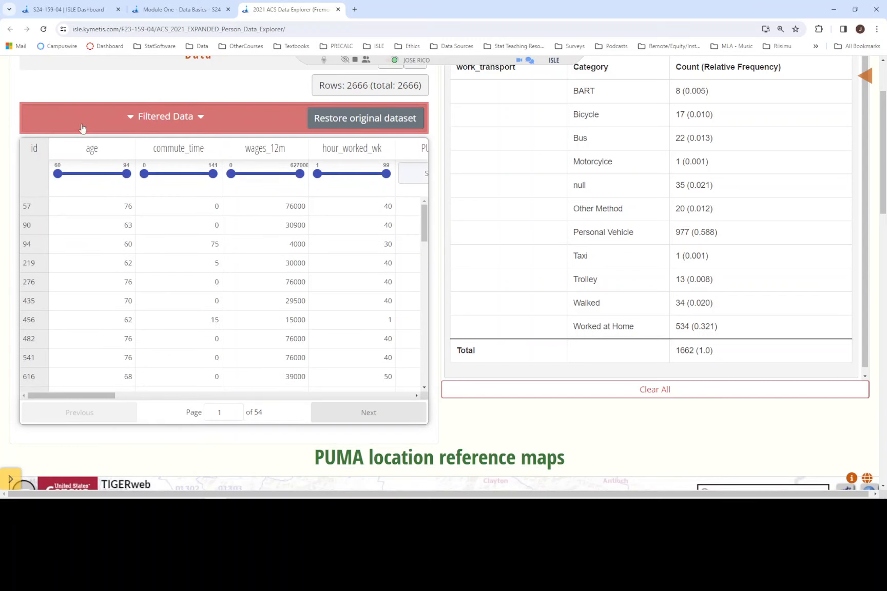
pyautogui.moveTo(126, 174); pyautogui.dragTo(68, 178)
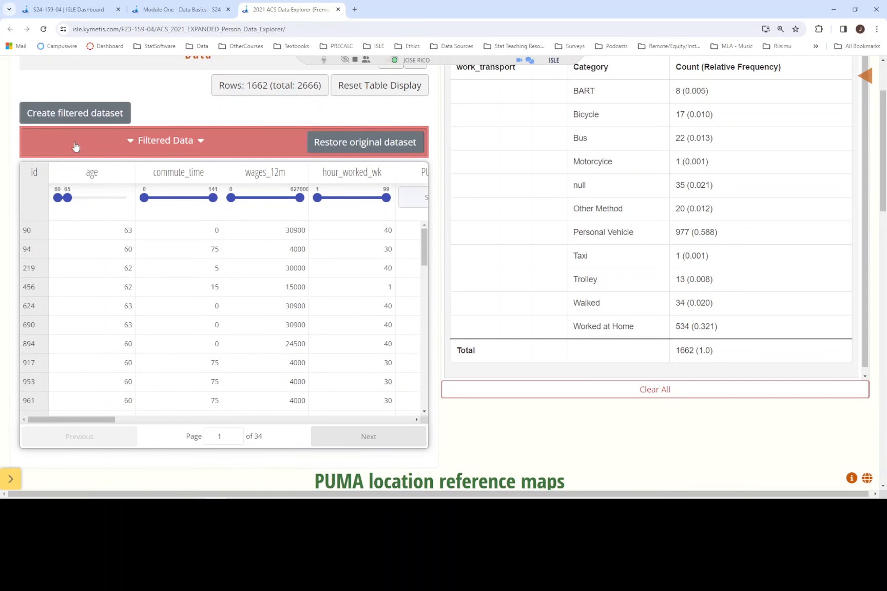
pyautogui.click(72, 114)
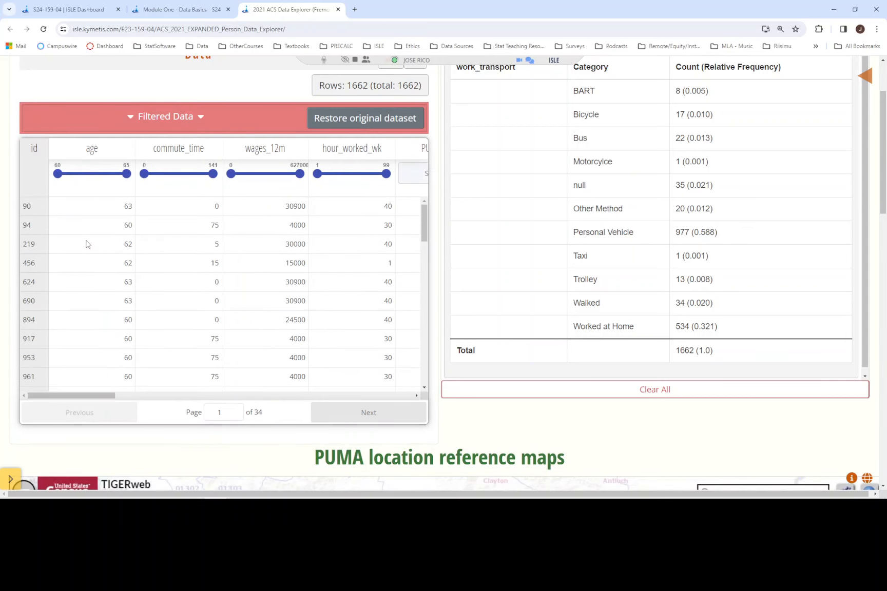
# - Review the active dataset filters and the Module One instructions on the relative frequency table and the variable name to use
pyautogui.click(170, 119)
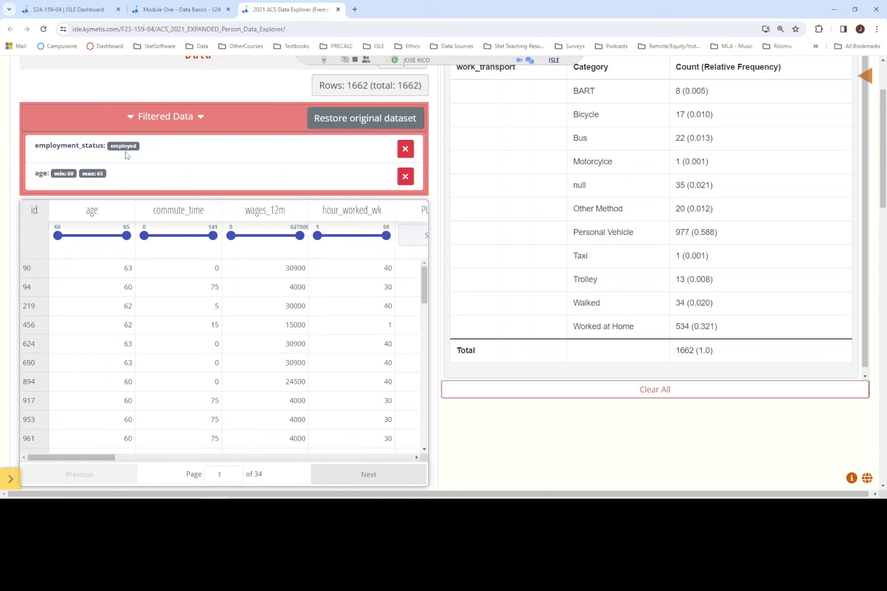
pyautogui.click(167, 10)
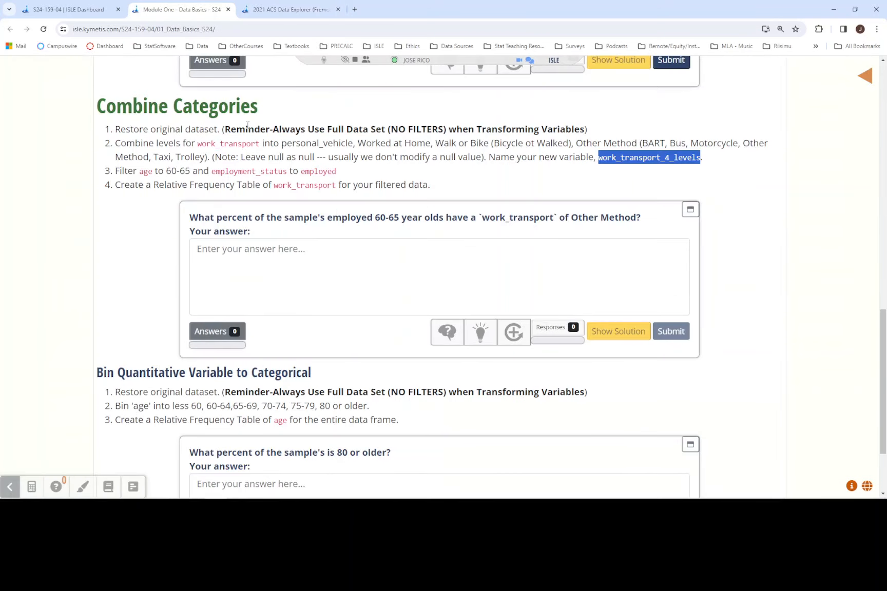
pyautogui.moveTo(118, 185); pyautogui.dragTo(495, 186)
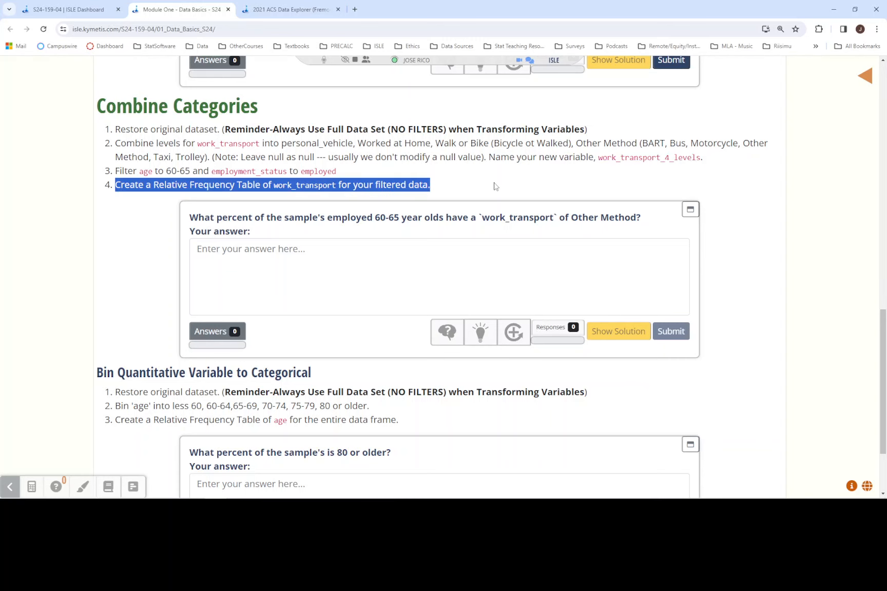
pyautogui.click(300, 13)
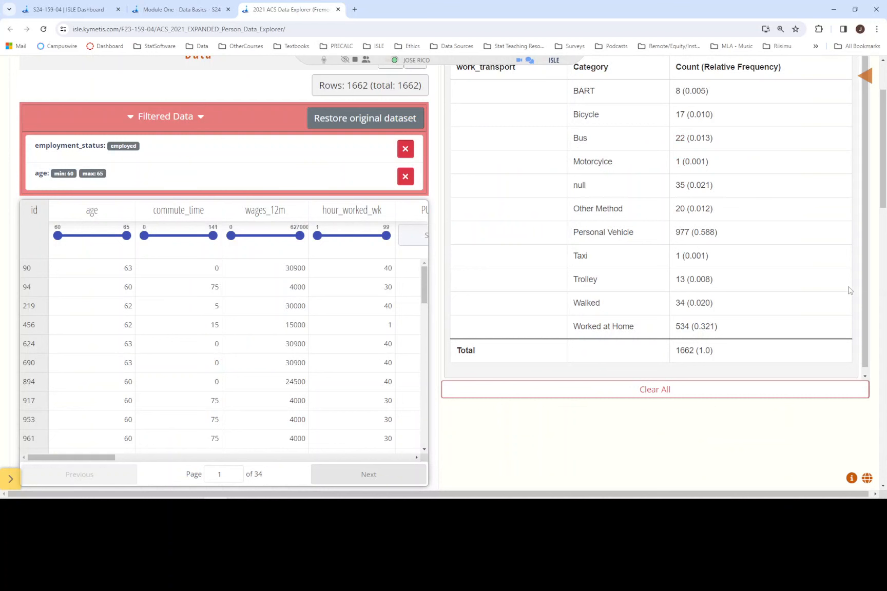
pyautogui.click(183, 9)
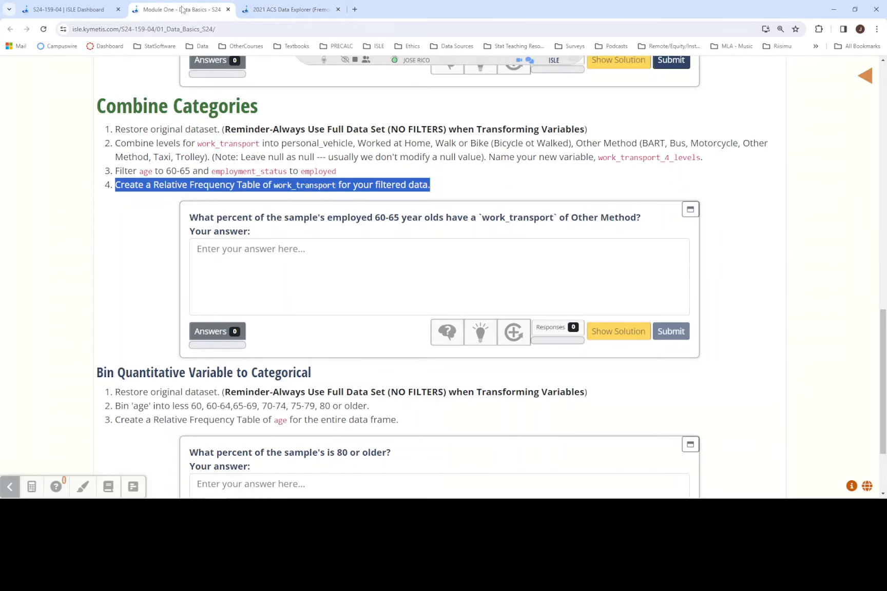
pyautogui.click(309, 160)
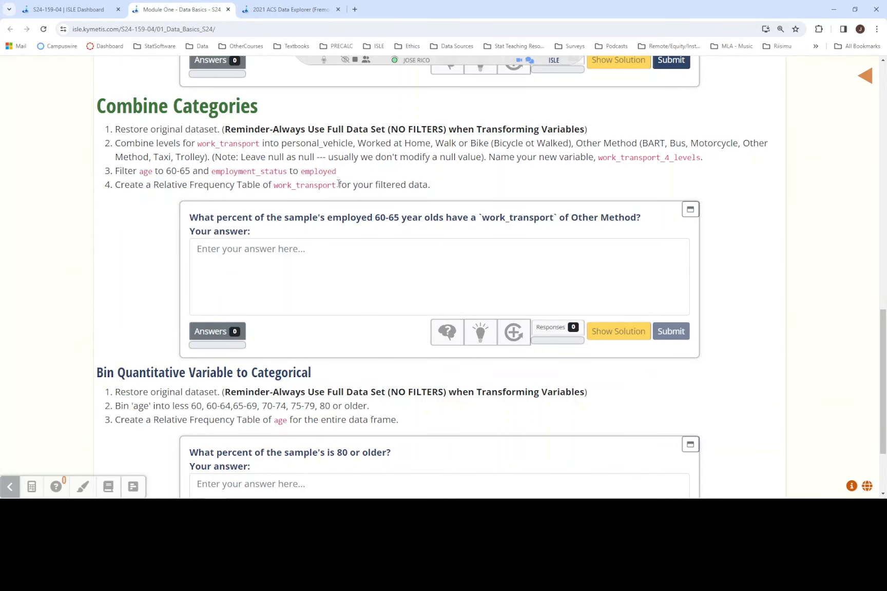
pyautogui.moveTo(337, 187); pyautogui.dragTo(275, 188)
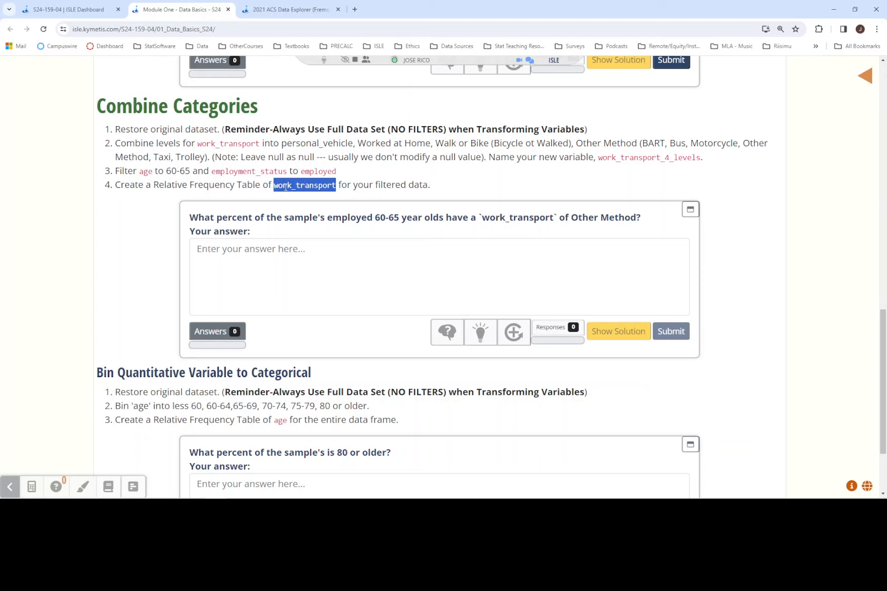
pyautogui.moveTo(597, 157); pyautogui.dragTo(709, 159)
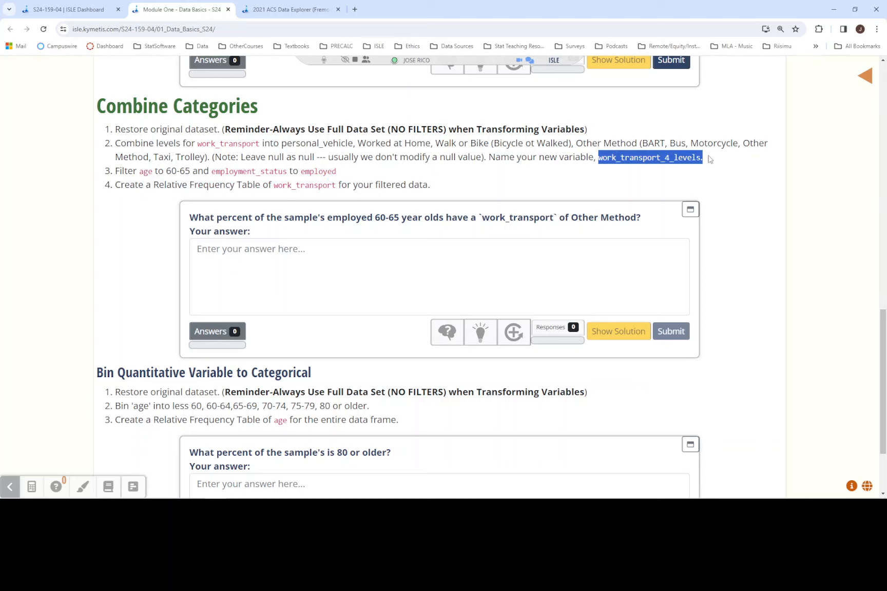
pyautogui.click(287, 10)
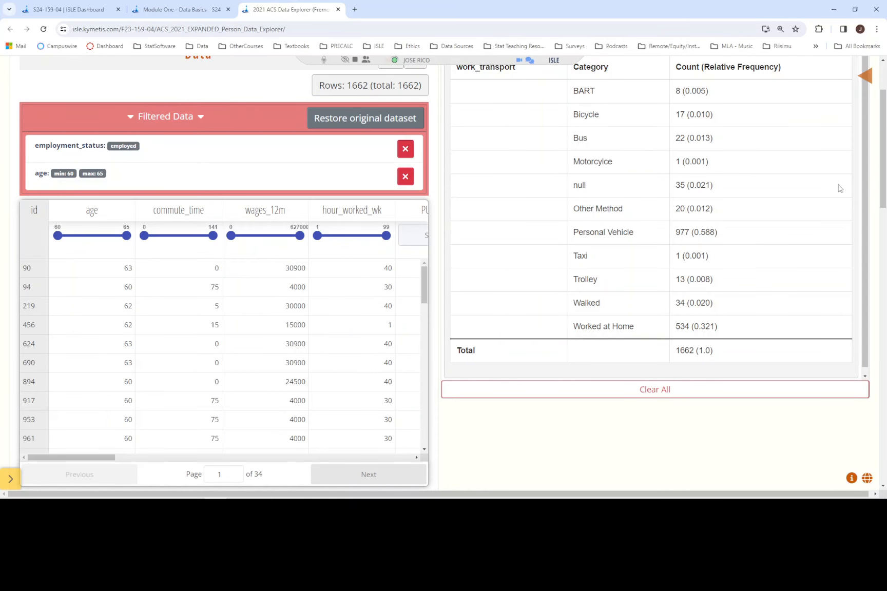
# - Generate a frequency table of work_transport_4_levels with counts and relative frequencies, and highlight its null row
pyautogui.scroll(2, 882, 153)
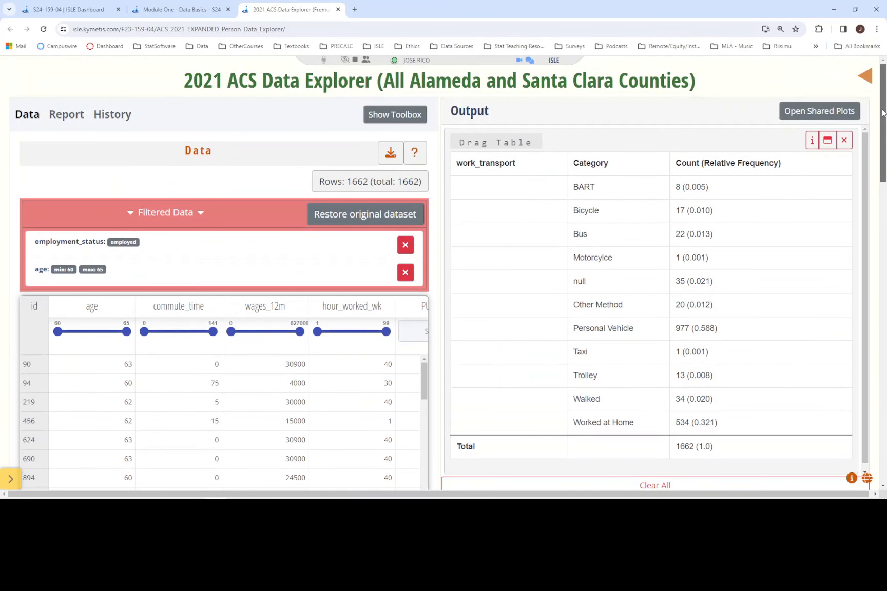
pyautogui.click(395, 114)
pyautogui.click(104, 167)
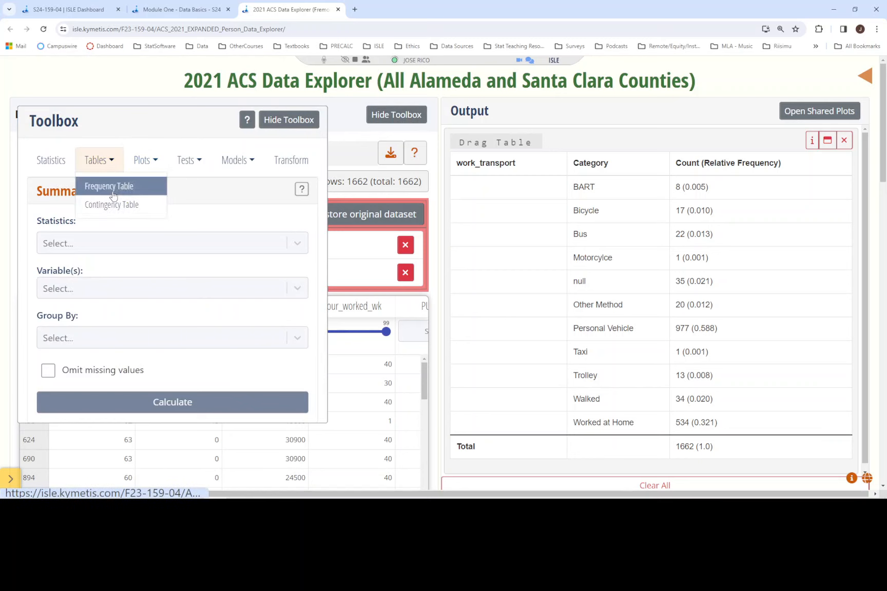
pyautogui.click(109, 186)
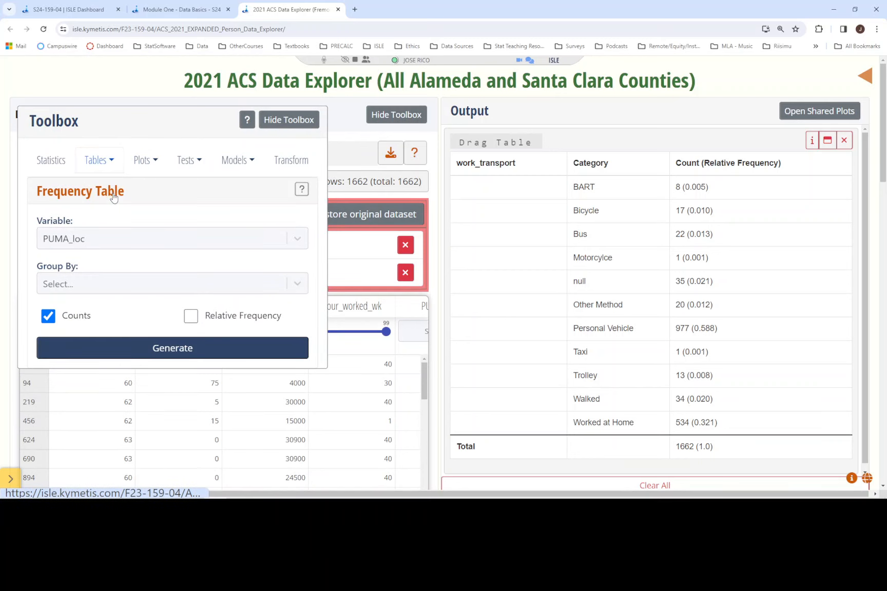
pyautogui.click(191, 318)
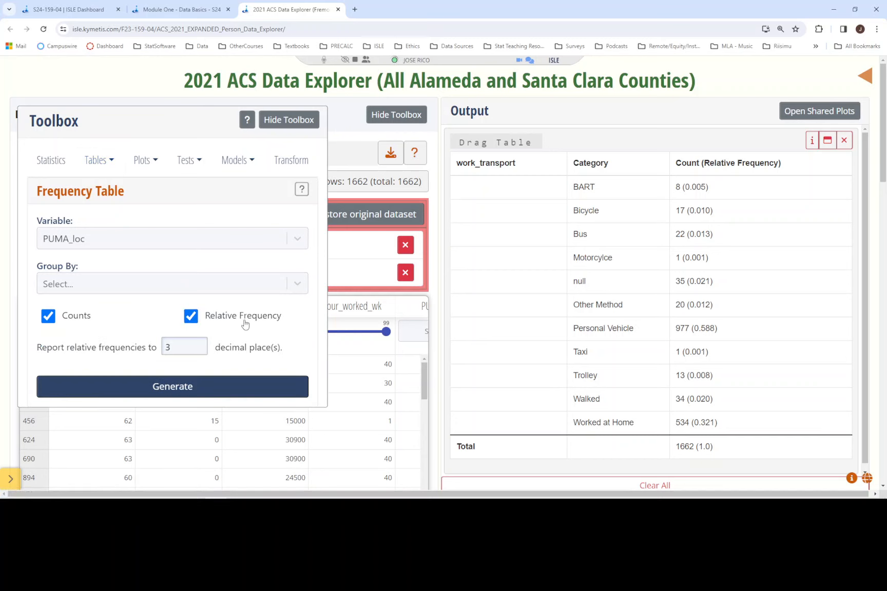
pyautogui.click(200, 243)
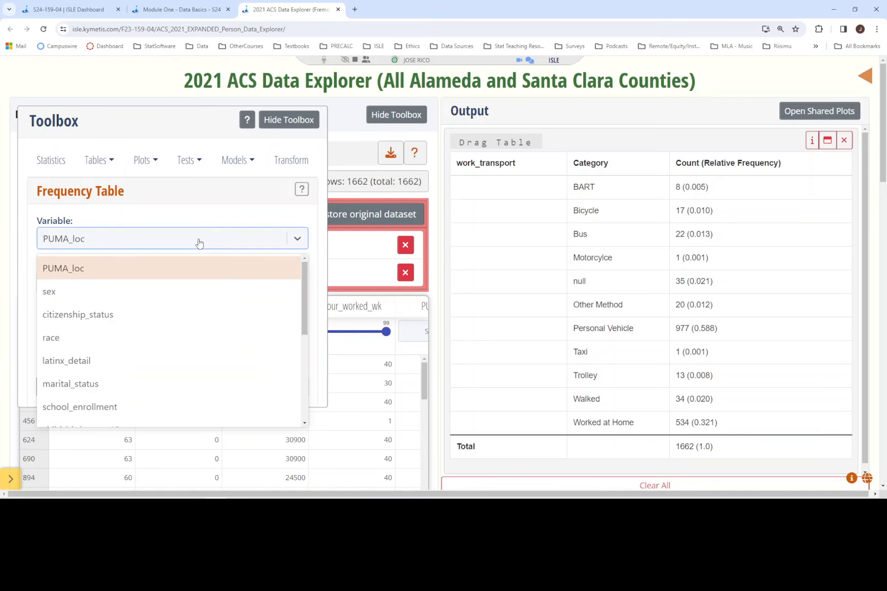
pyautogui.write('work')
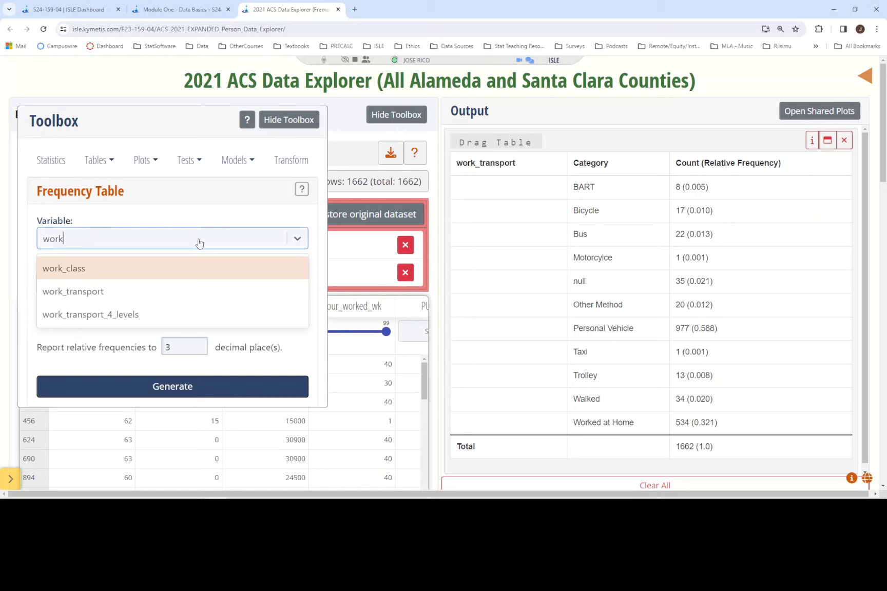
pyautogui.click(91, 316)
pyautogui.click(191, 386)
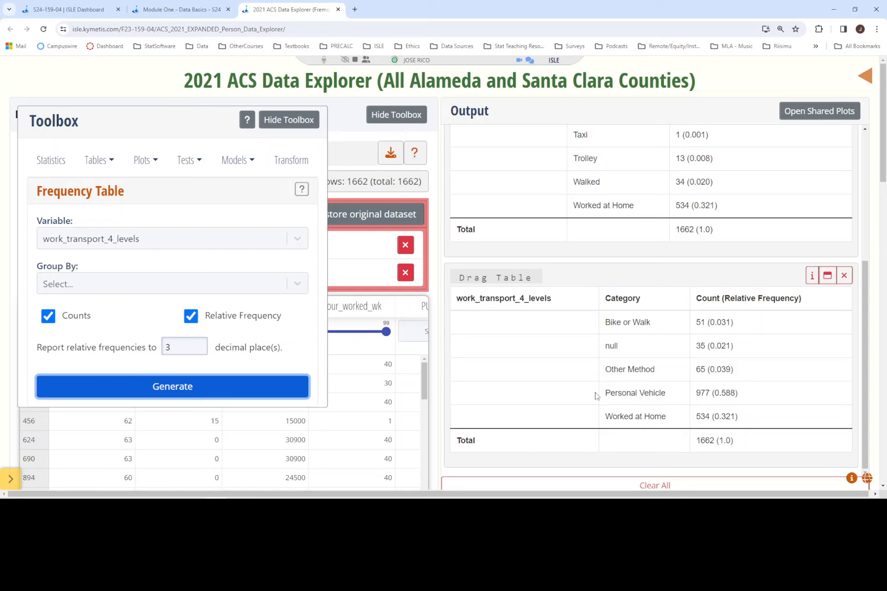
pyautogui.moveTo(765, 355); pyautogui.dragTo(564, 354)
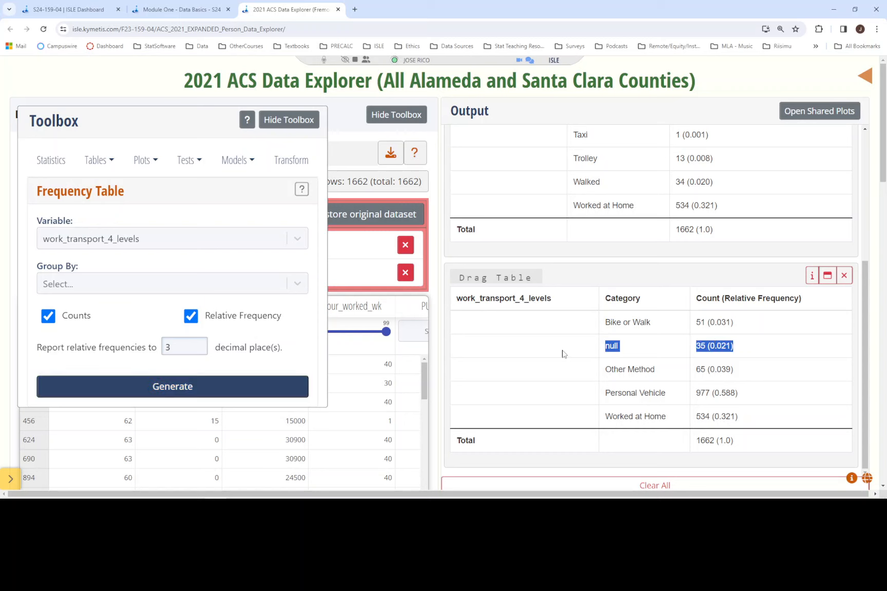
# - Examine the null and Worked at Home rows of the work_transport_4_levels frequency table, highlighting their counts and relative frequencies
pyautogui.click(620, 340)
pyautogui.moveTo(739, 347); pyautogui.dragTo(583, 348)
pyautogui.click(749, 344)
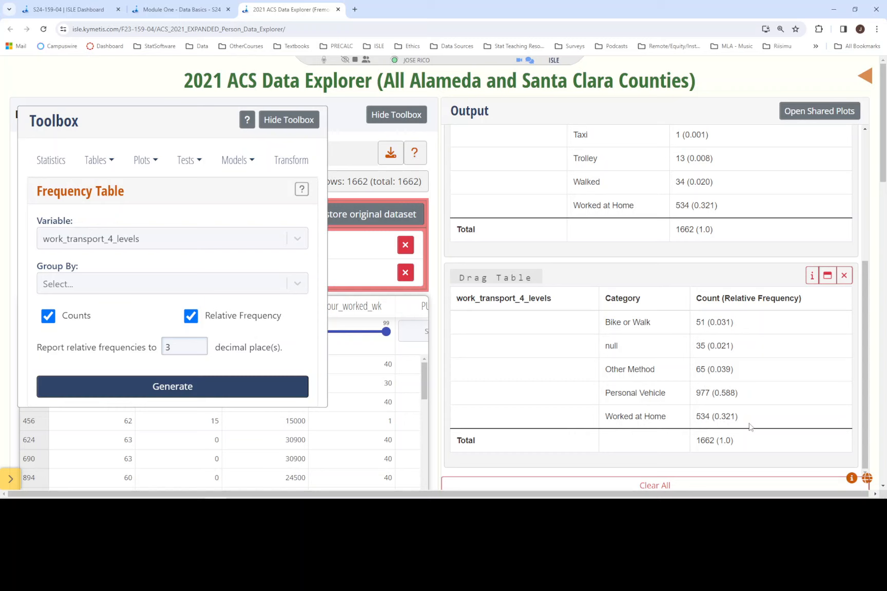
pyautogui.moveTo(739, 346); pyautogui.dragTo(597, 350)
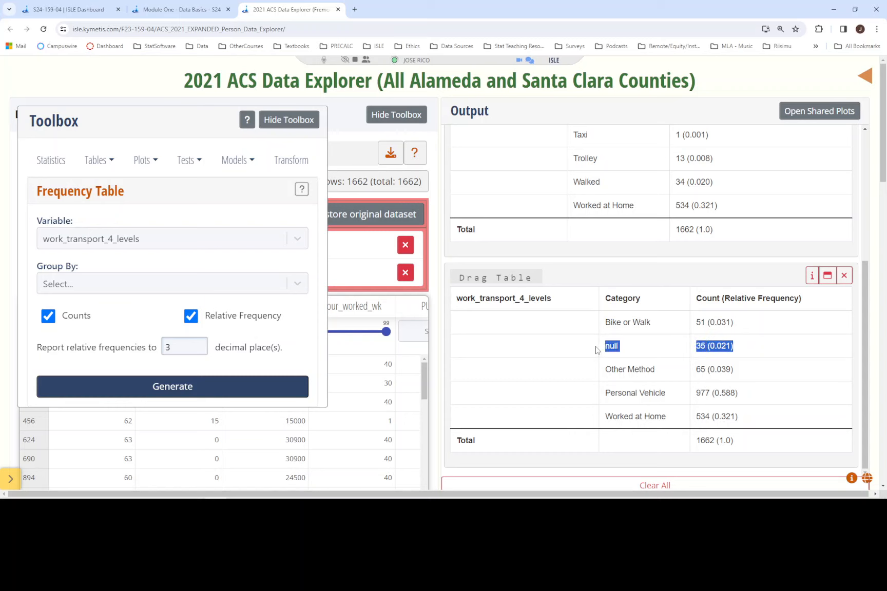
pyautogui.click(720, 348)
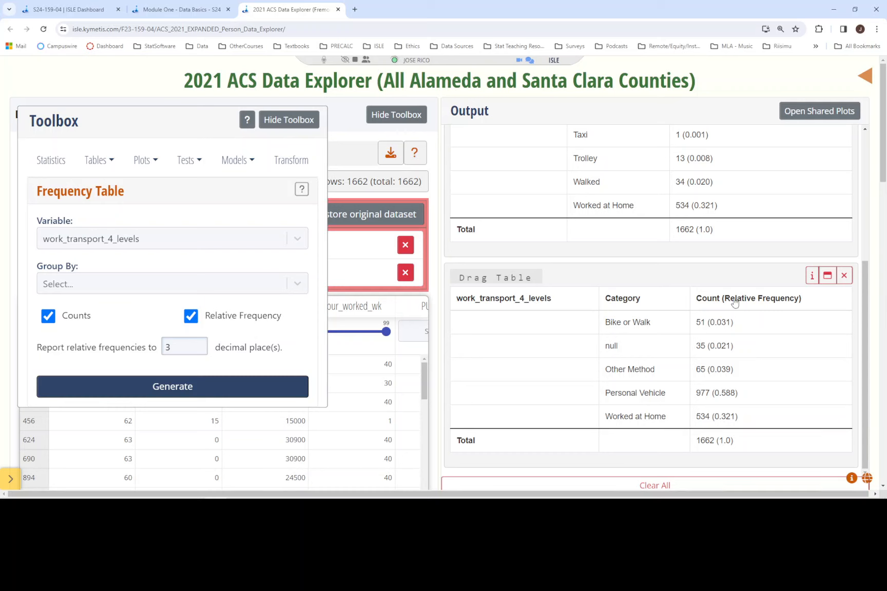
pyautogui.moveTo(736, 349); pyautogui.dragTo(603, 371)
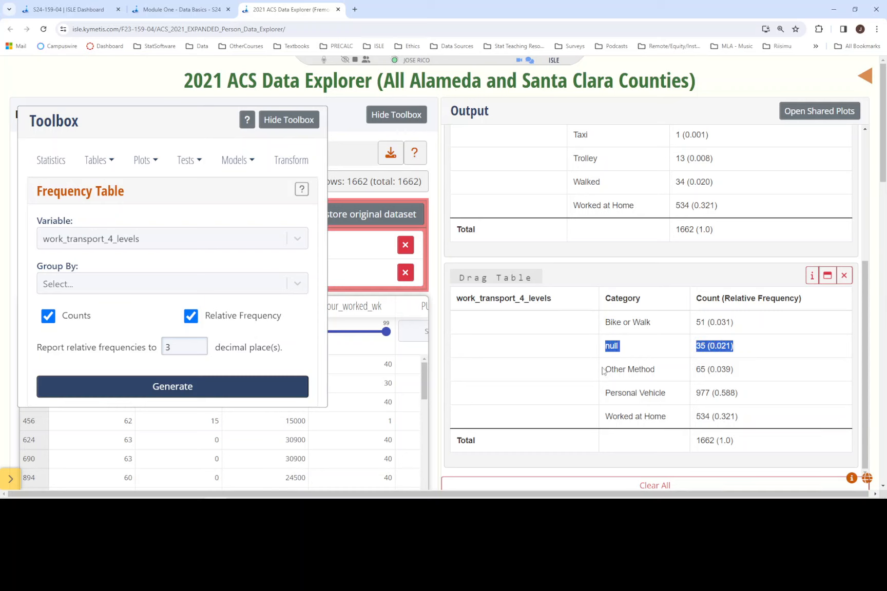
pyautogui.click(614, 418)
pyautogui.moveTo(609, 418); pyautogui.dragTo(800, 422)
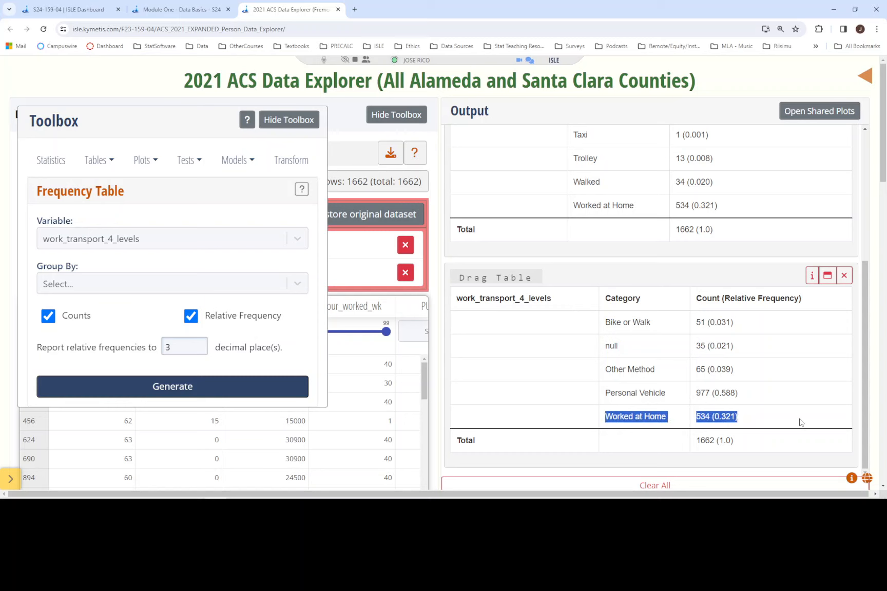
pyautogui.click(785, 422)
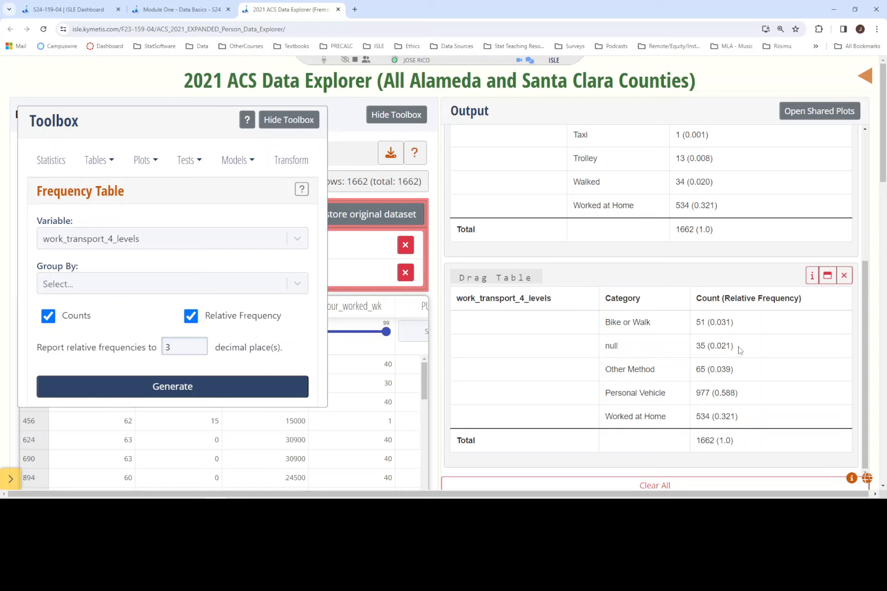
pyautogui.moveTo(738, 348); pyautogui.dragTo(584, 348)
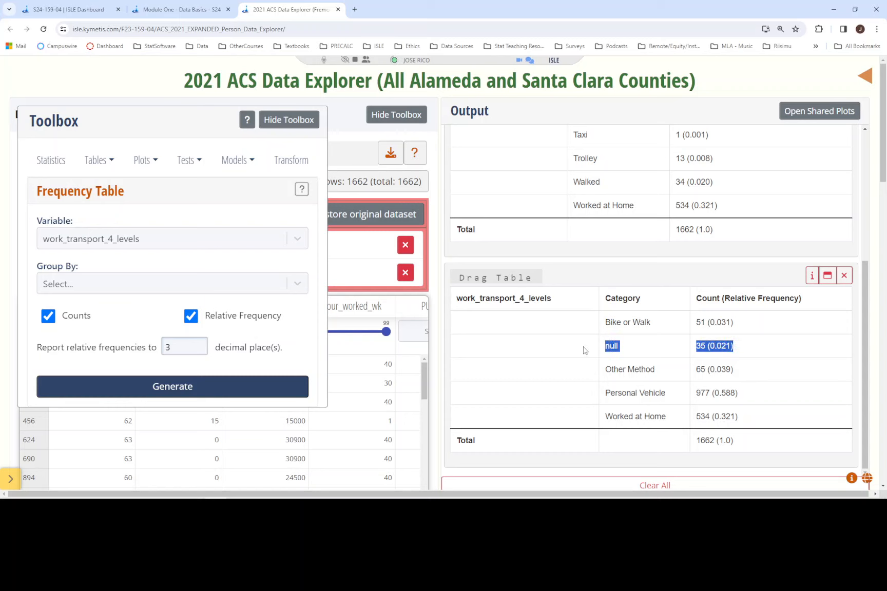
pyautogui.click(641, 350)
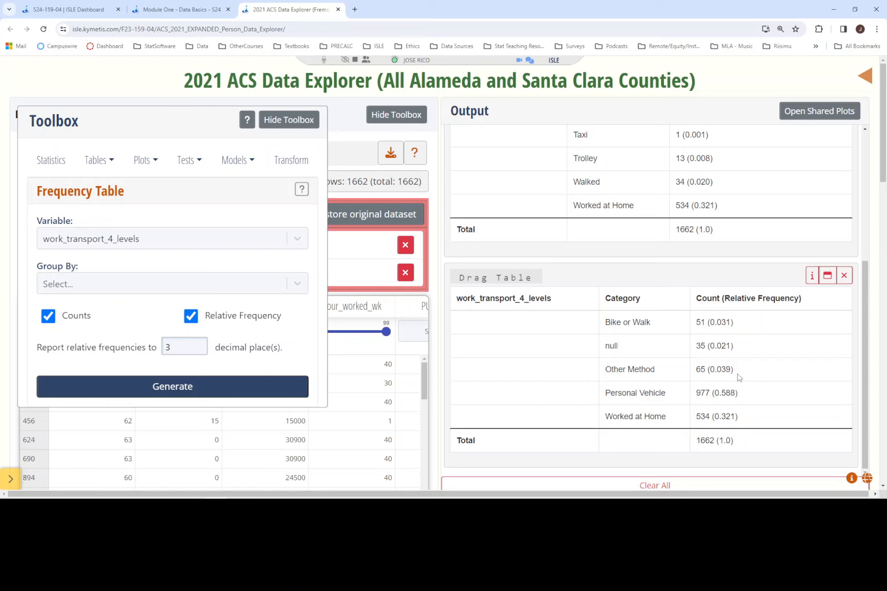
# - Read the Other Method relative frequency and enter 3.9% as the answer to the Combine Categories question in Module One
pyautogui.moveTo(739, 377); pyautogui.dragTo(707, 369)
pyautogui.click(727, 369)
pyautogui.click(188, 6)
pyautogui.click(241, 261)
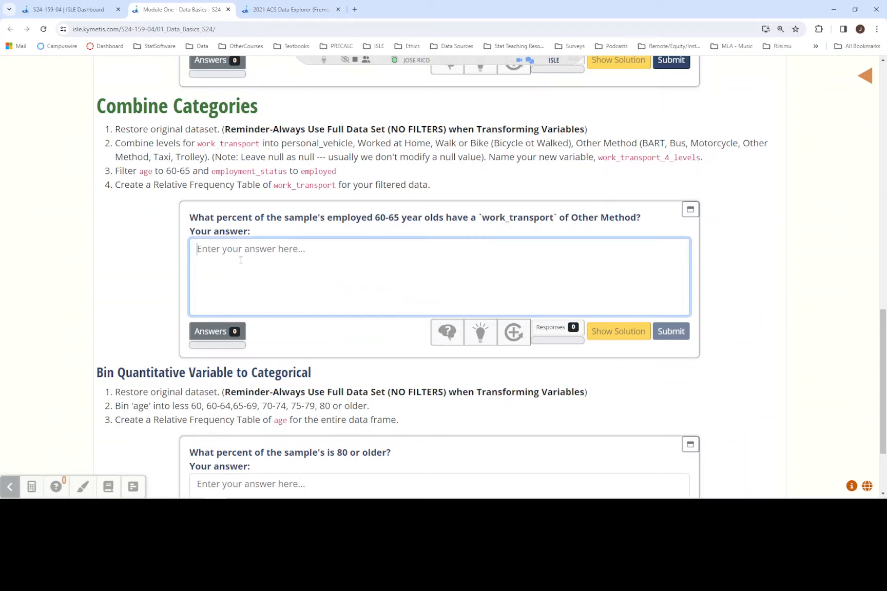
pyautogui.write('3.9%')
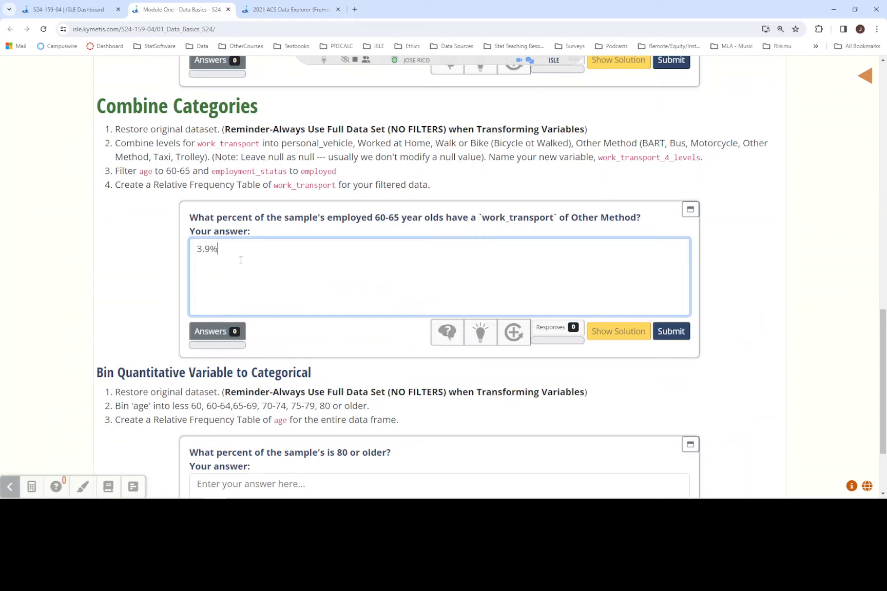